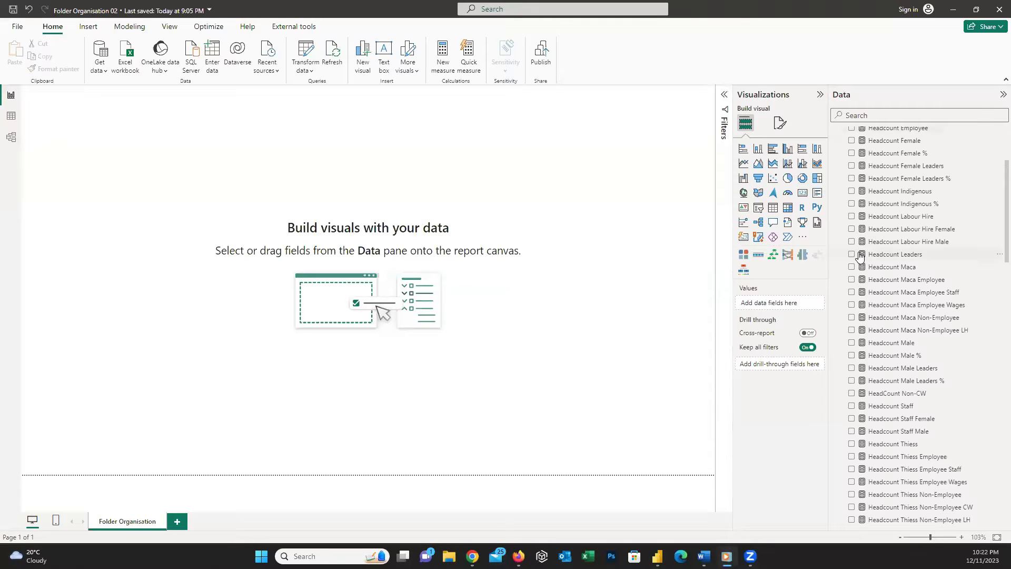
# Step: Scroll through the Key Measures list in the Data pane to review its measures
pyautogui.scroll(-8, 859, 256)
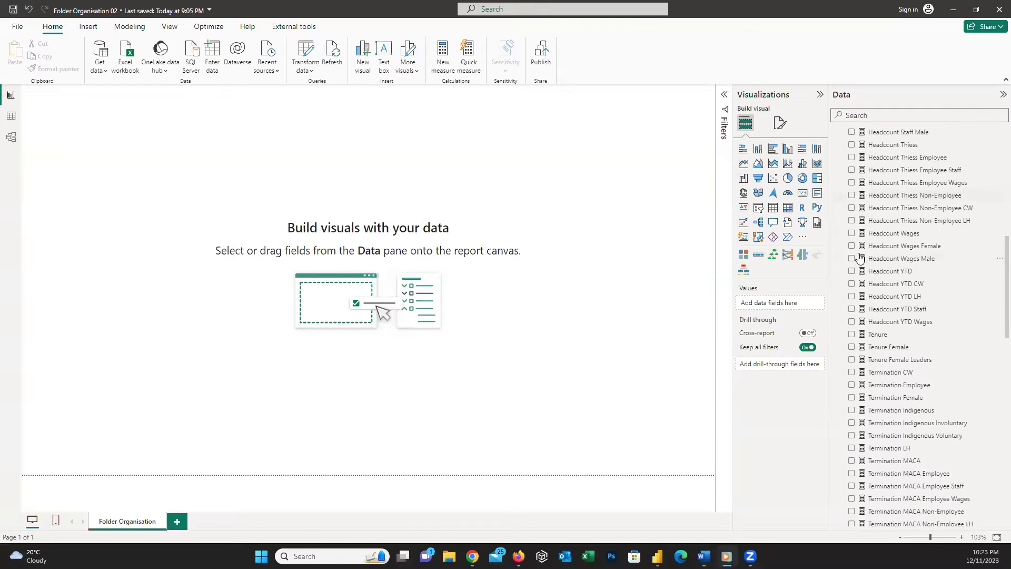
pyautogui.scroll(-6, 860, 257)
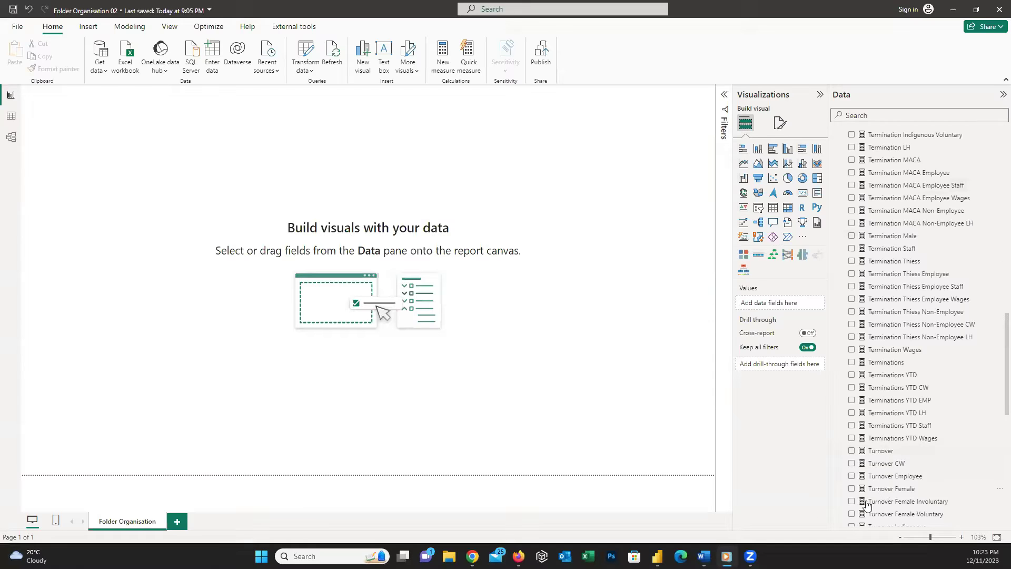
pyautogui.scroll(-10, 905, 376)
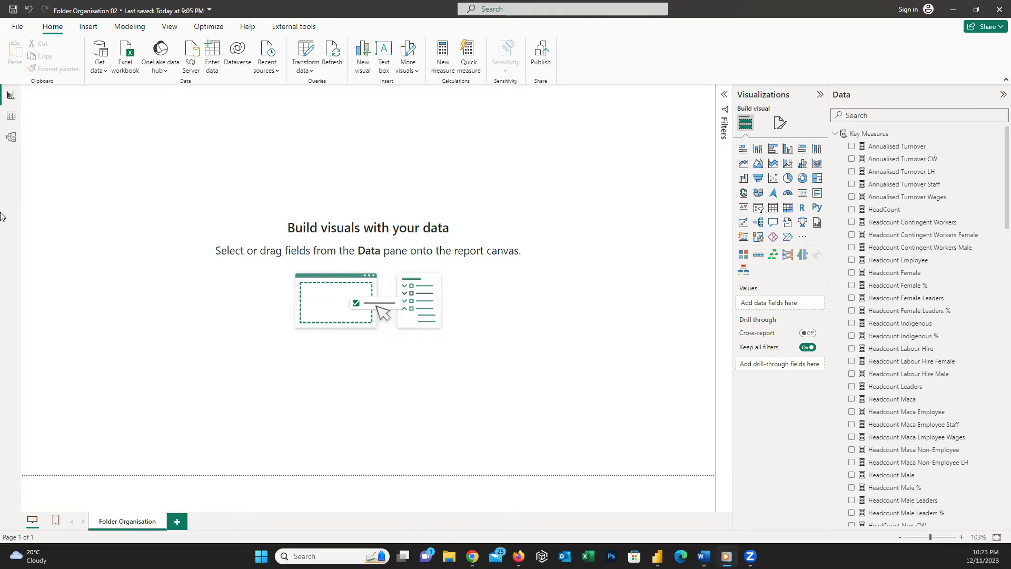
pyautogui.scroll(-2, 920, 180)
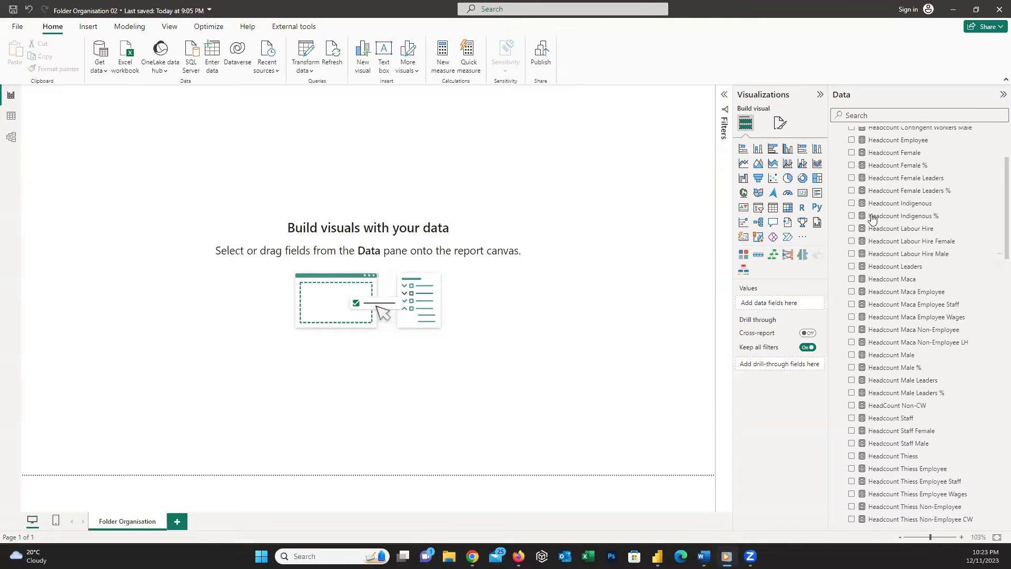
pyautogui.scroll(-4, 916, 293)
pyautogui.scroll(-4, 920, 335)
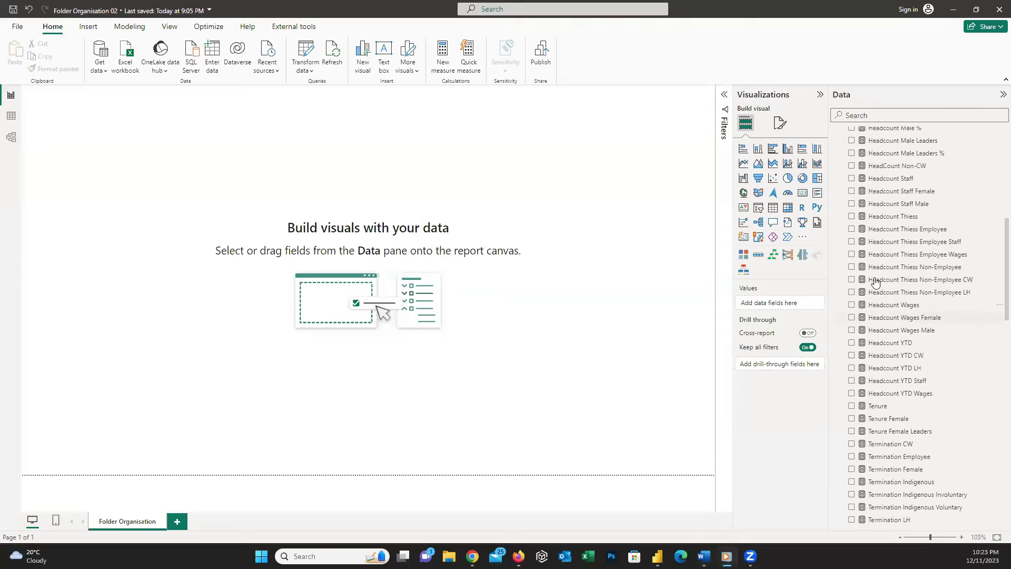
pyautogui.scroll(-5, 958, 312)
pyautogui.scroll(-6, 922, 337)
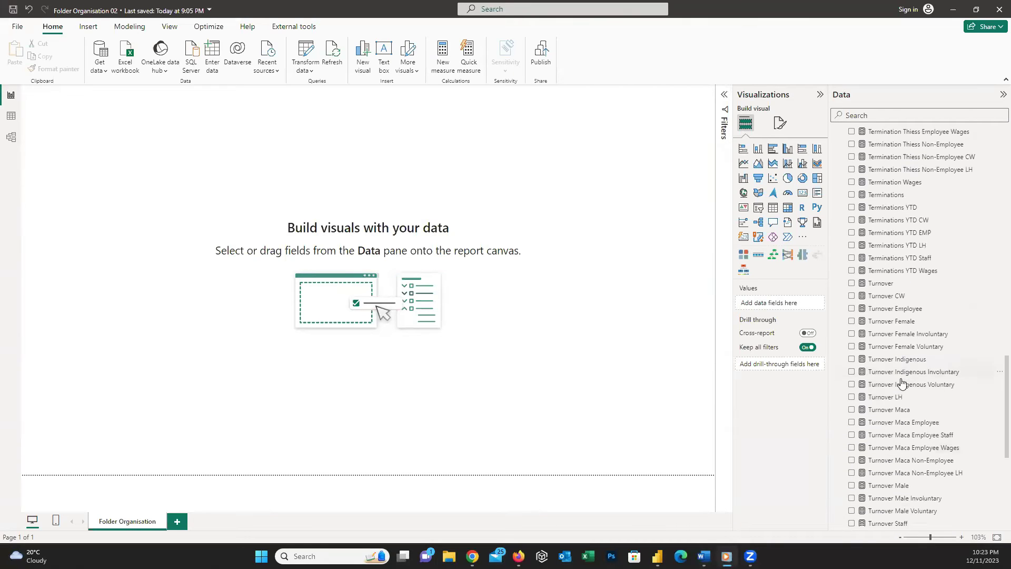
pyautogui.scroll(10, 912, 411)
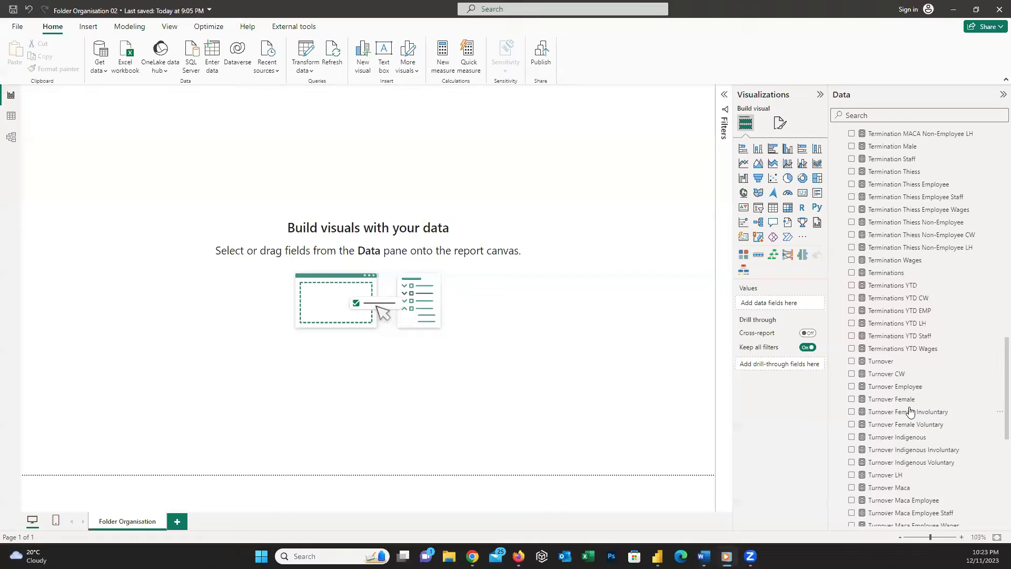
pyautogui.scroll(15, 911, 411)
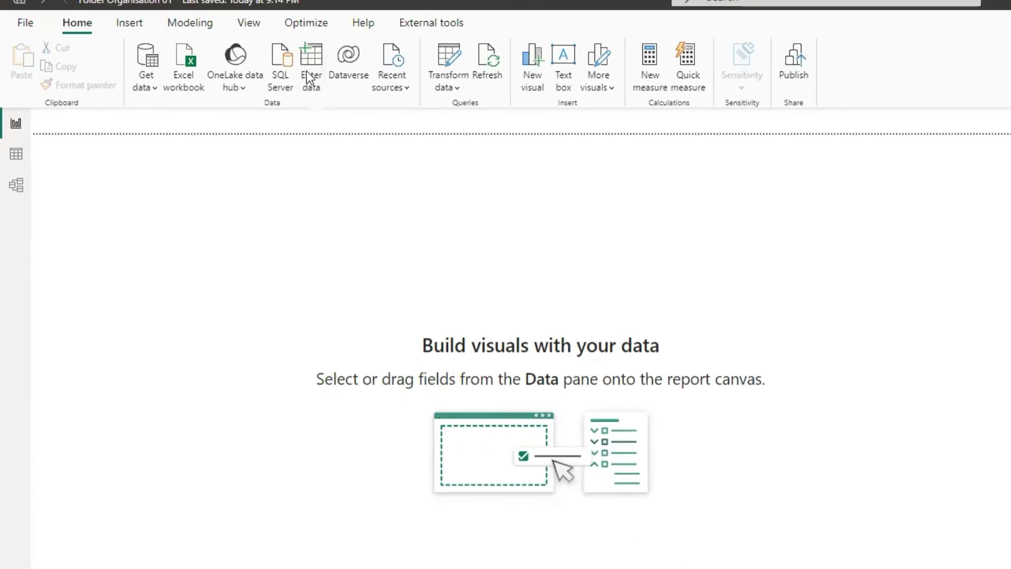
# Step: Create an empty table named 'Key Measures' through Enter data and load it
pyautogui.click(309, 71)
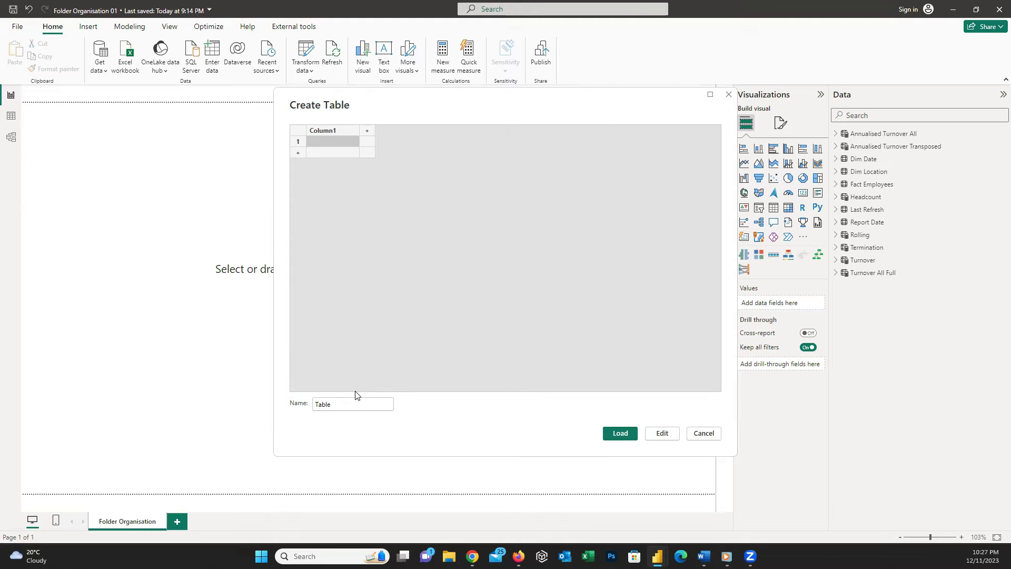
pyautogui.moveTo(355, 404); pyautogui.dragTo(310, 406)
pyautogui.write('Key Measures')
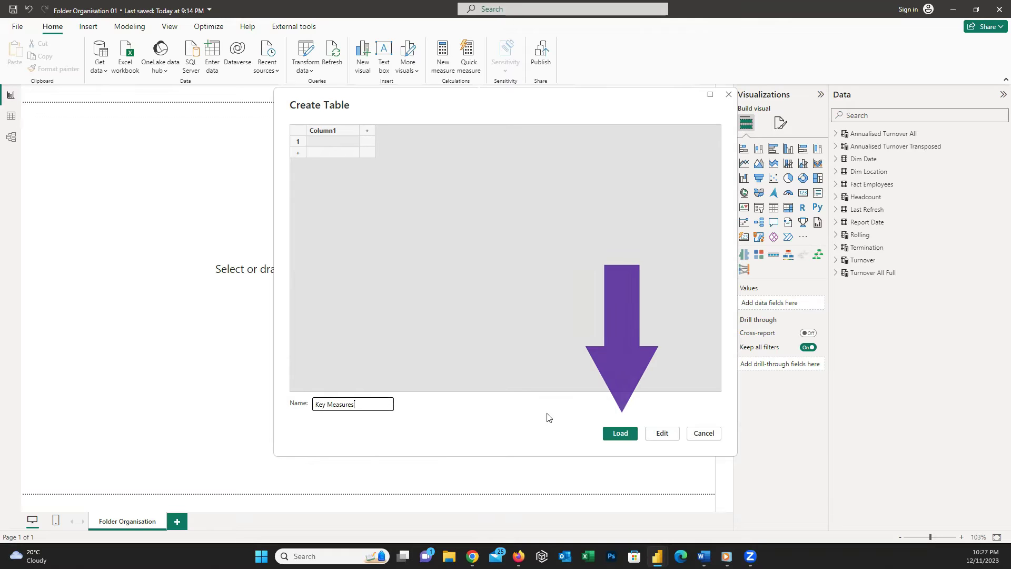
pyautogui.click(618, 433)
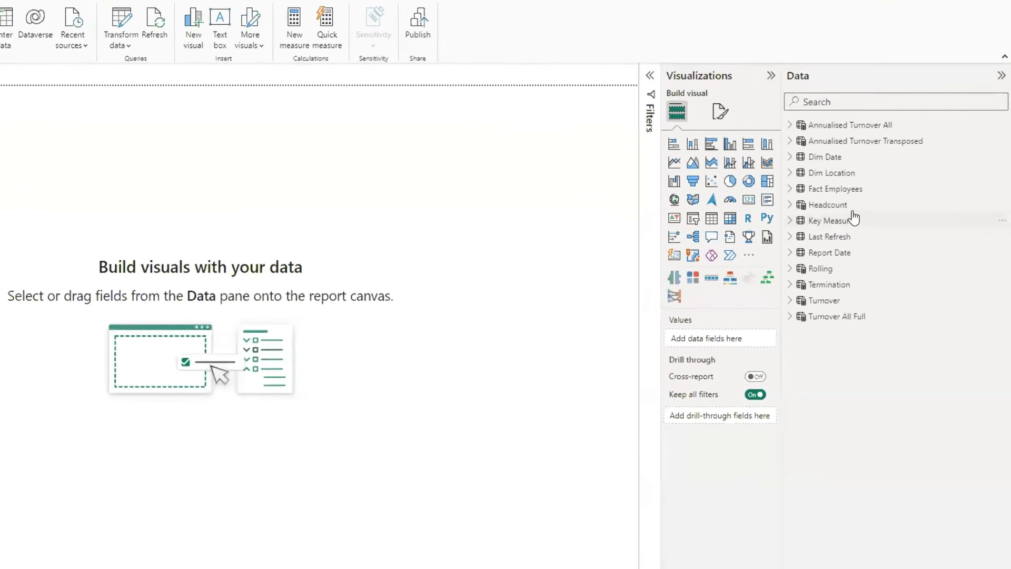
# Step: Make Key Measures the home table and add the measure Test = 1
pyautogui.click(792, 223)
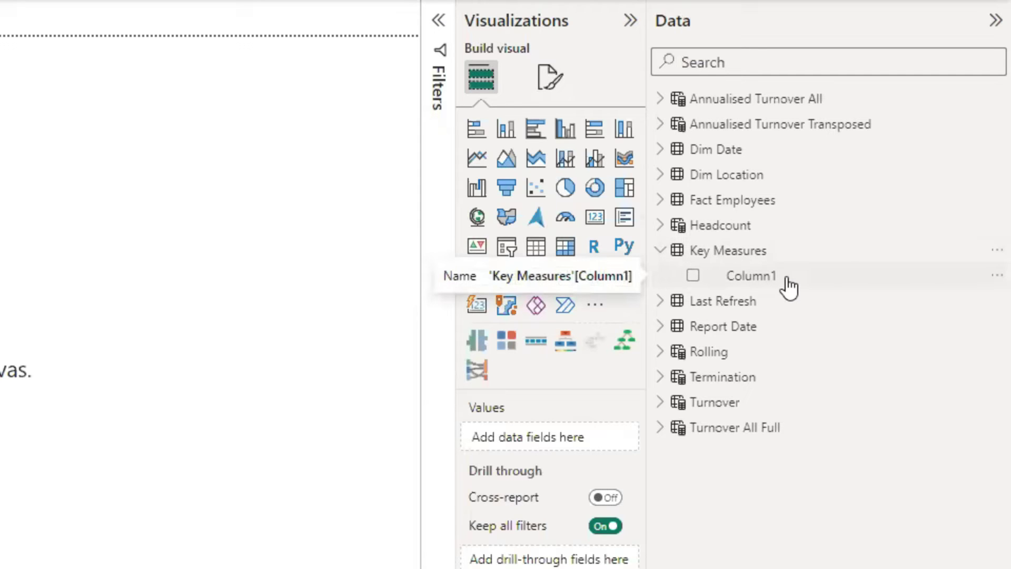
pyautogui.click(752, 252)
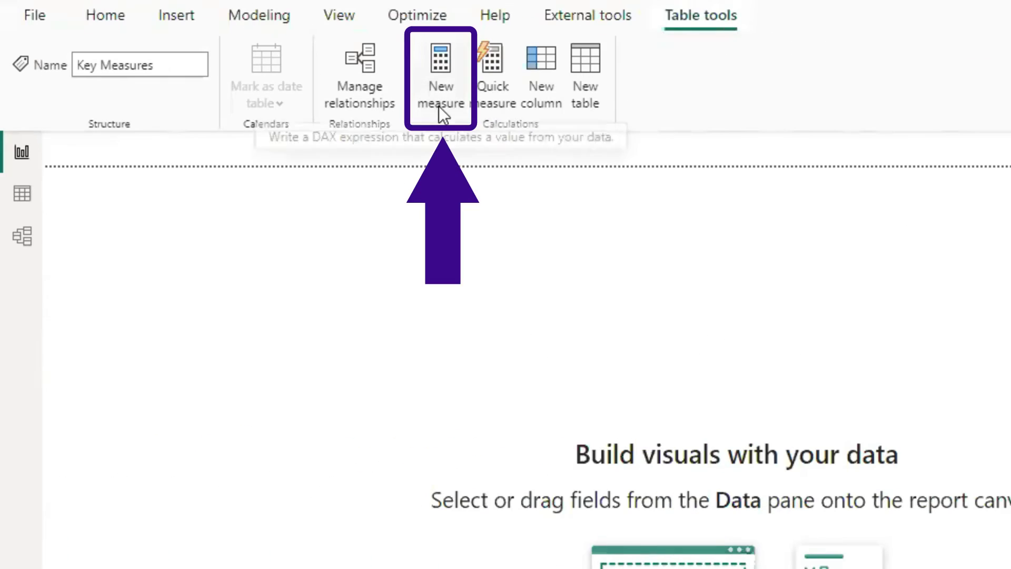
pyautogui.click(440, 99)
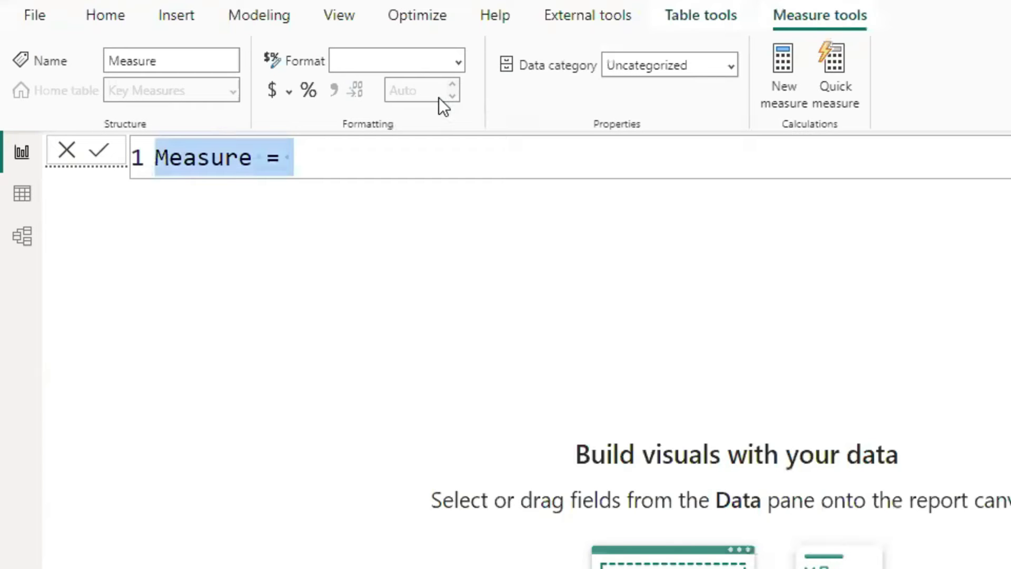
pyautogui.write('Tes')
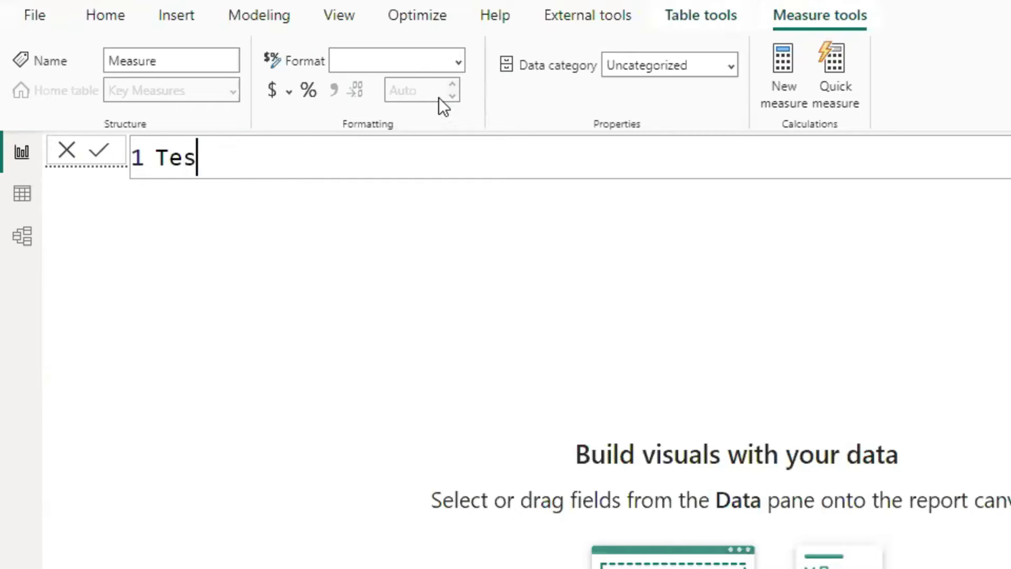
pyautogui.write('t = 1')
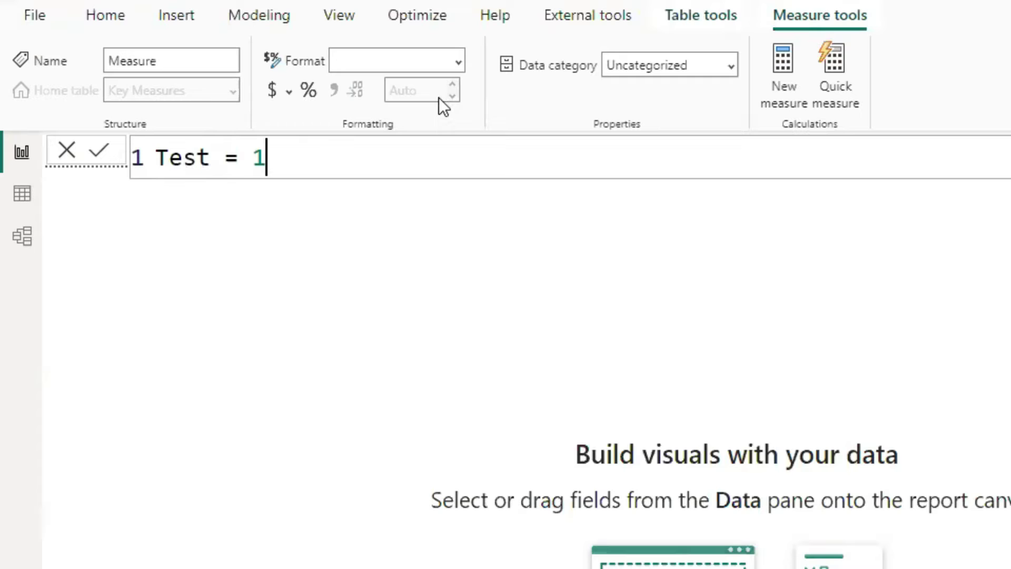
pyautogui.click(98, 152)
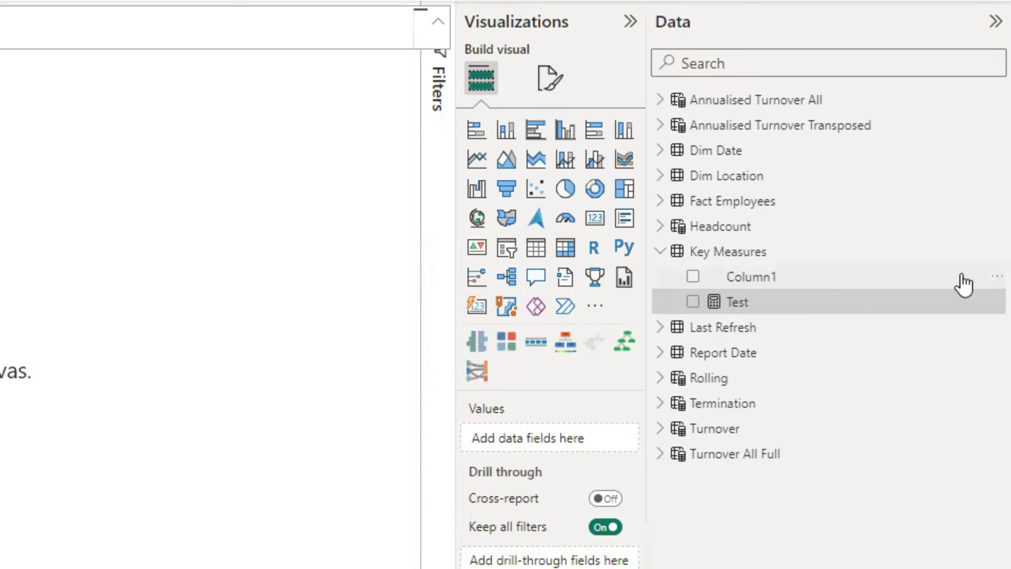
# Step: Delete Column1 from the Key Measures table and confirm the removal
pyautogui.rightClick(880, 277)
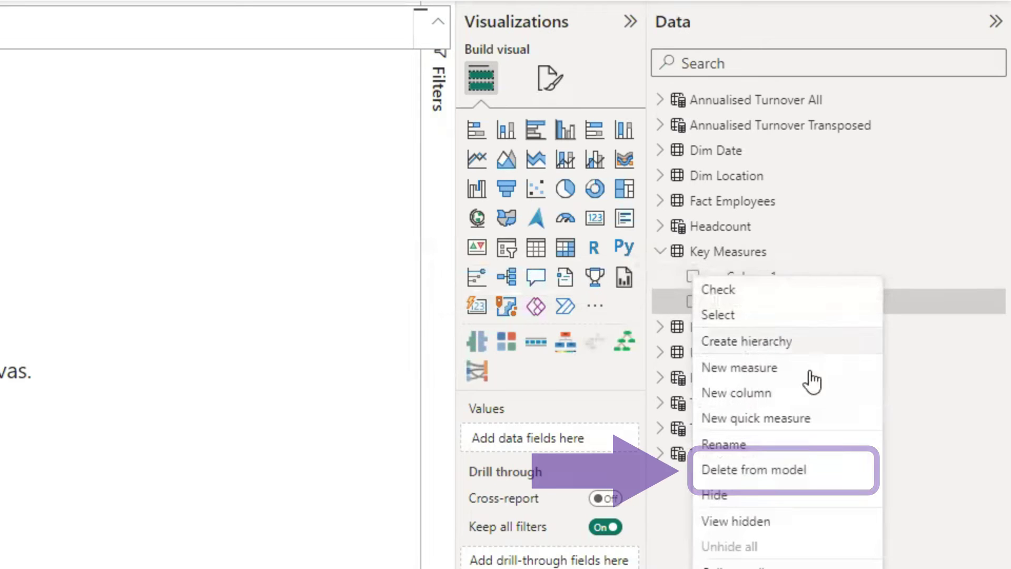
pyautogui.click(824, 477)
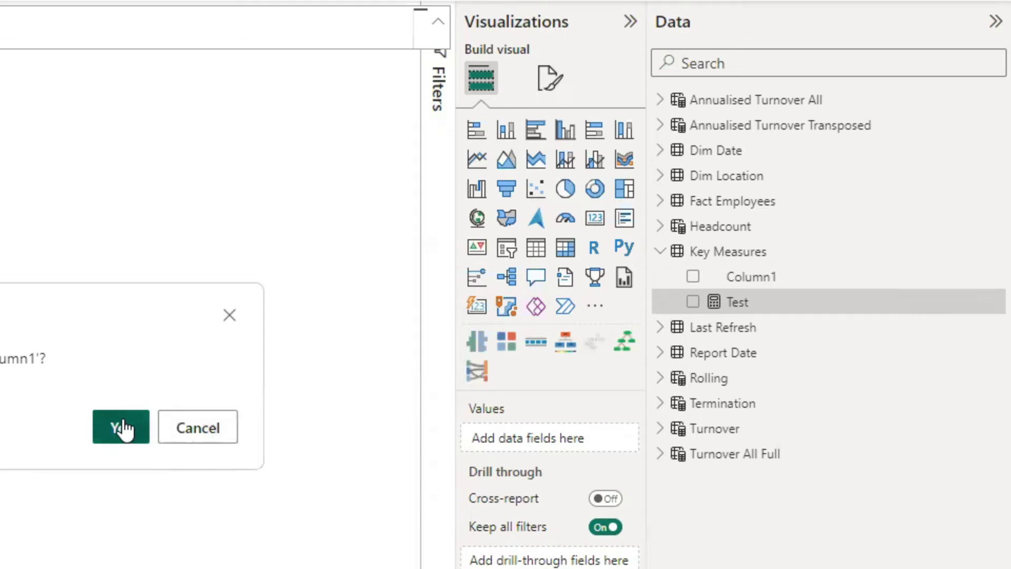
pyautogui.click(123, 427)
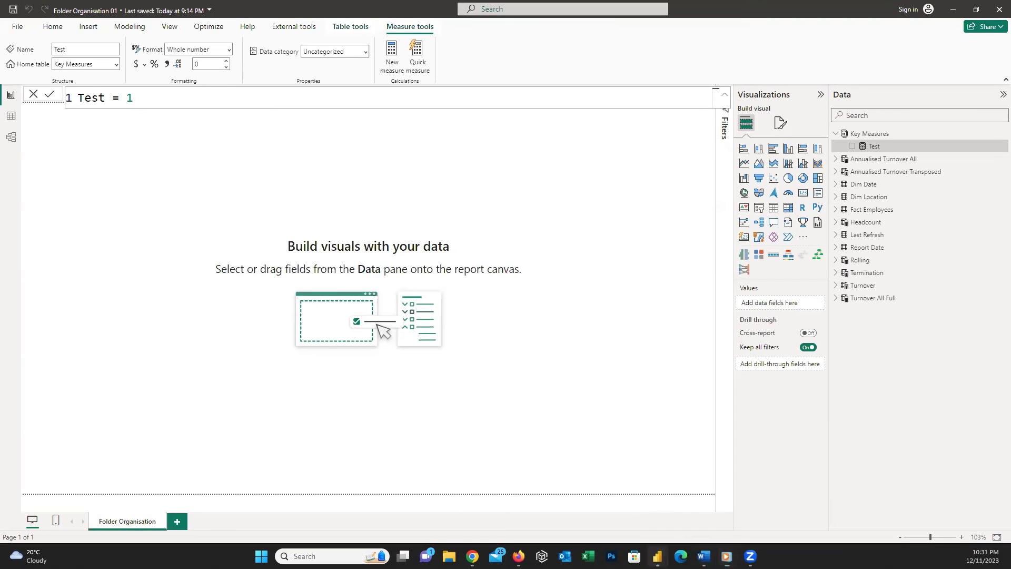
pyautogui.moveTo(657, 556)
pyautogui.click(713, 508)
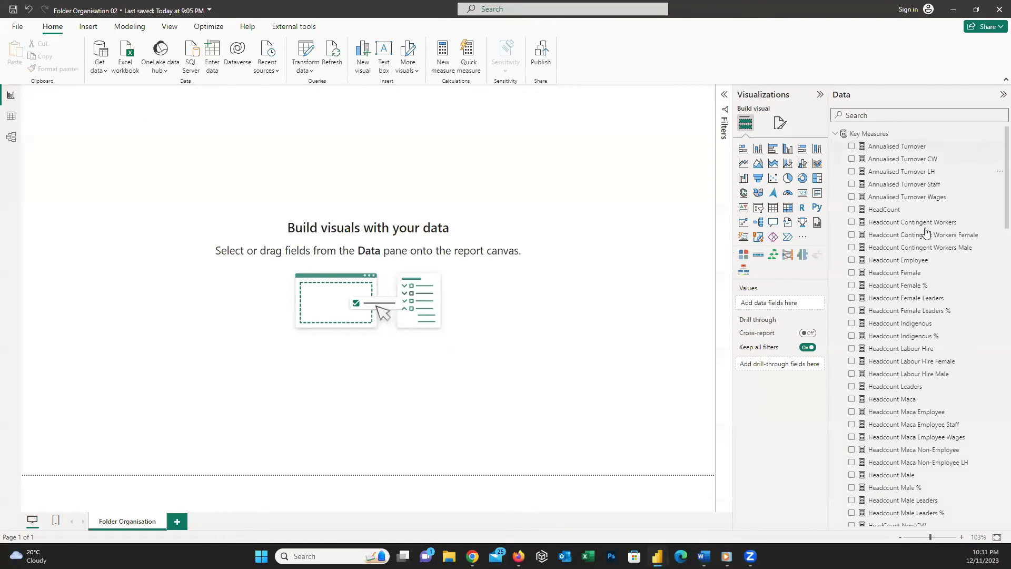
pyautogui.scroll(-10, 918, 235)
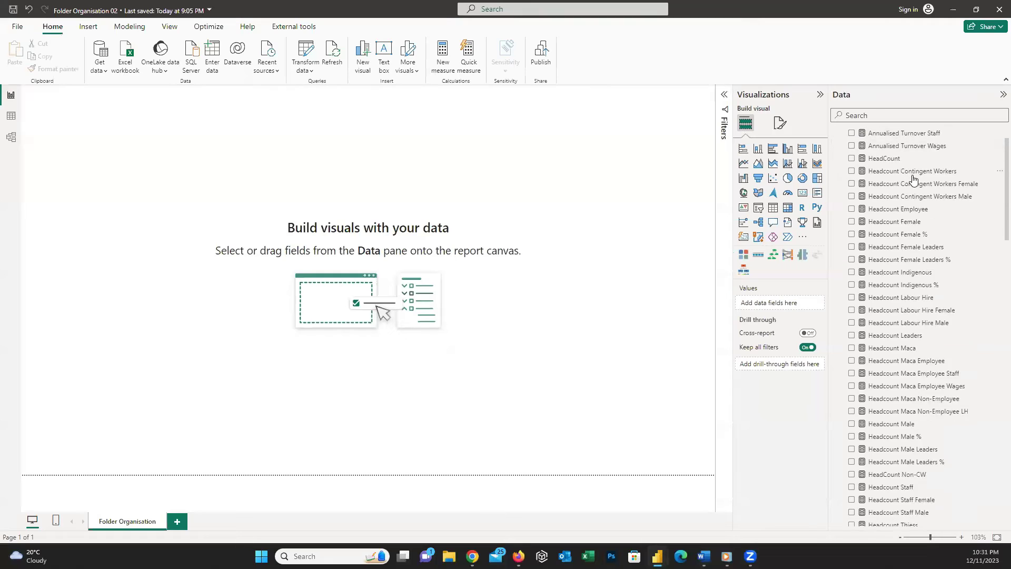
pyautogui.scroll(10, 919, 235)
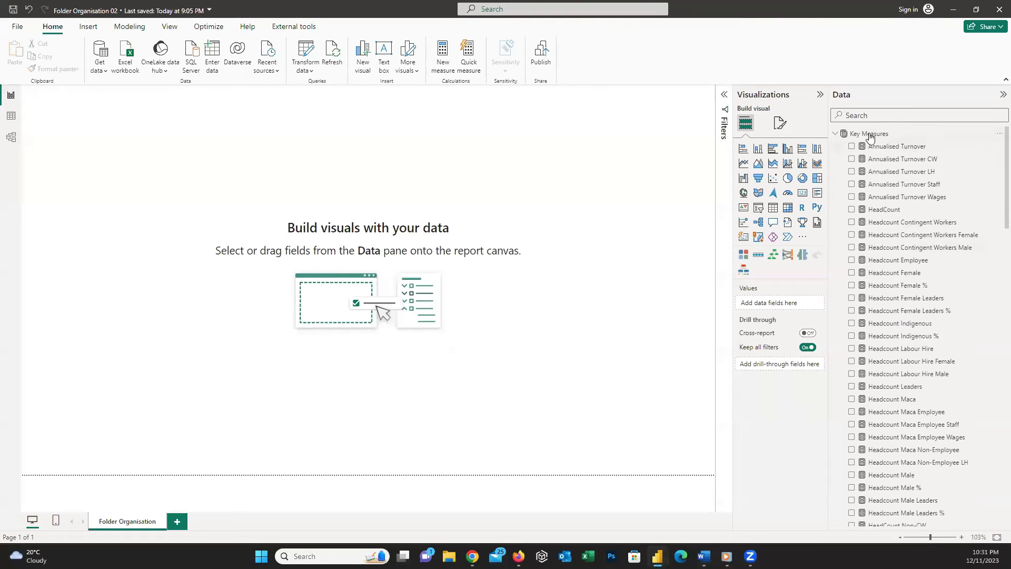
pyautogui.click(836, 135)
pyautogui.click(837, 135)
pyautogui.scroll(-15, 897, 340)
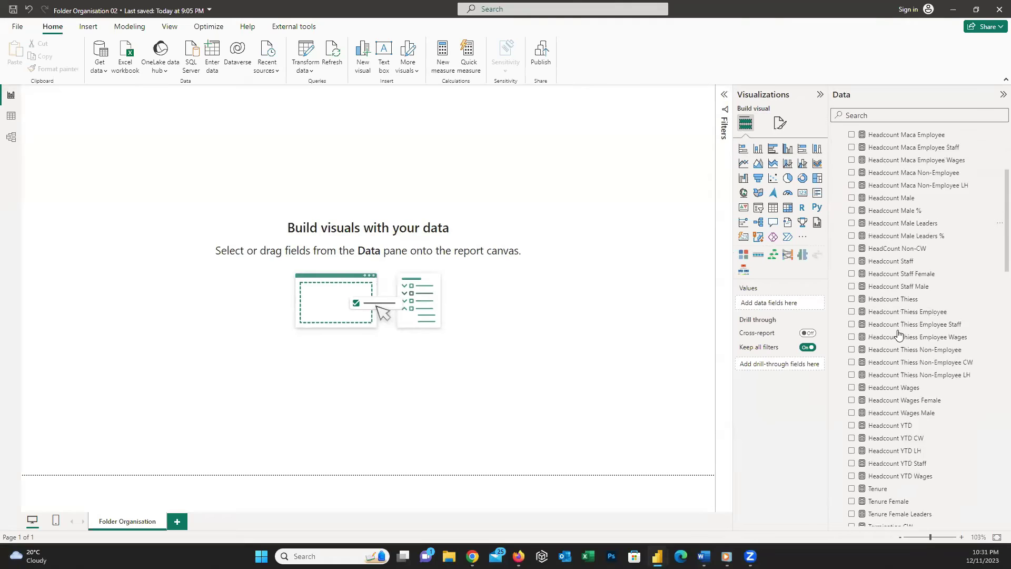
pyautogui.scroll(15, 900, 326)
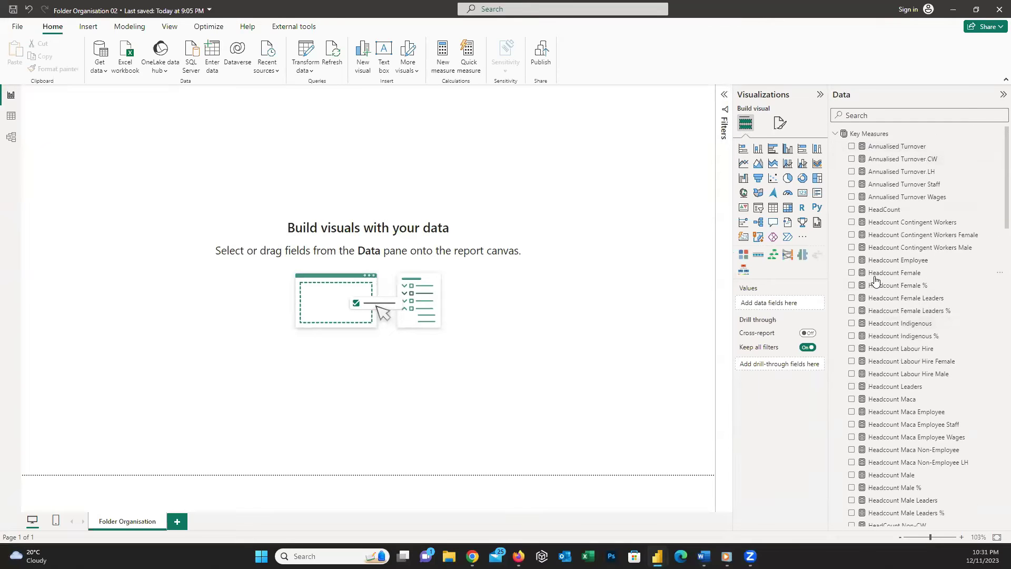
pyautogui.scroll(-10, 877, 284)
pyautogui.scroll(-5, 876, 284)
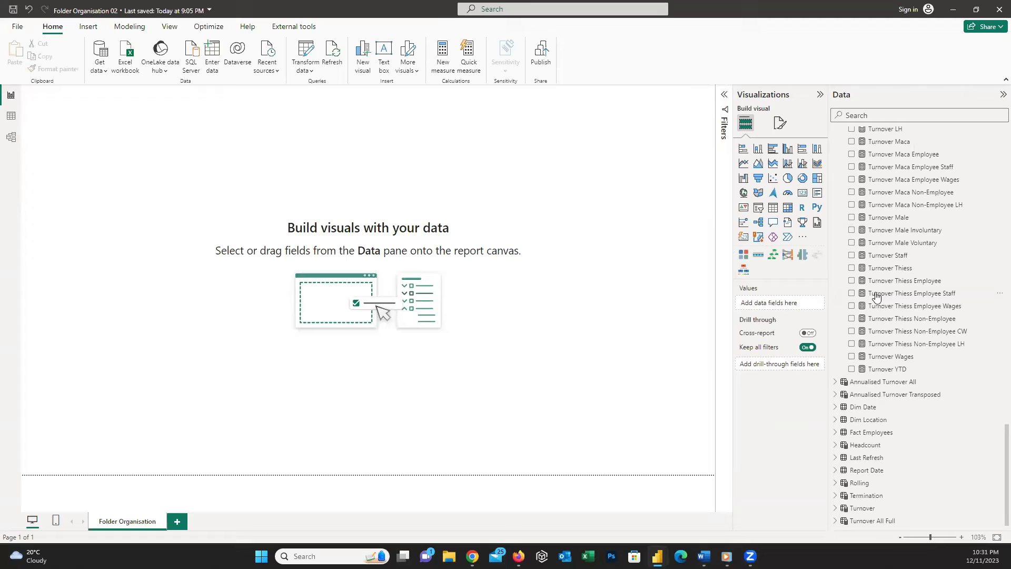
pyautogui.scroll(15, 877, 296)
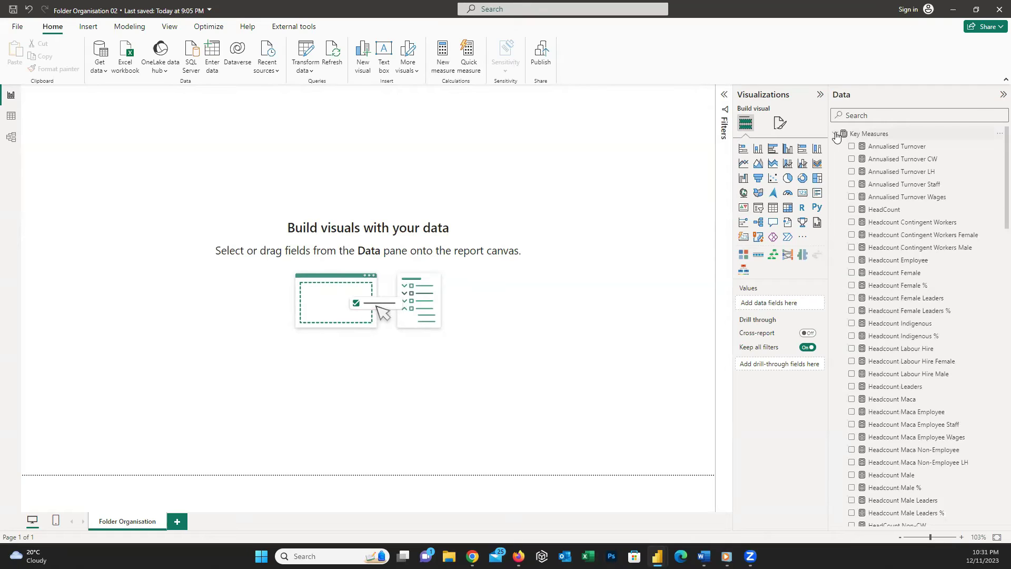
pyautogui.click(836, 135)
pyautogui.click(835, 134)
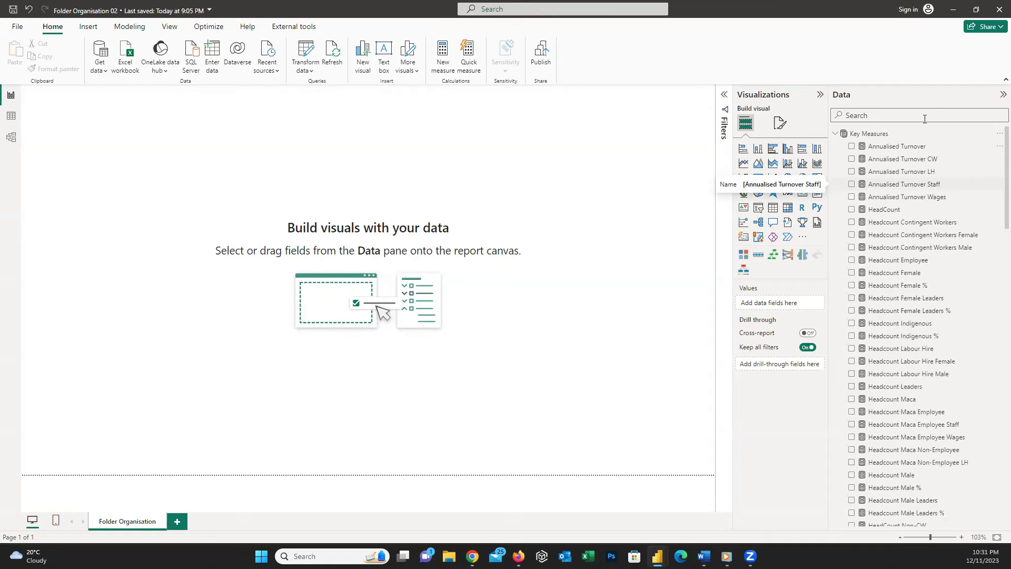
pyautogui.rightClick(911, 134)
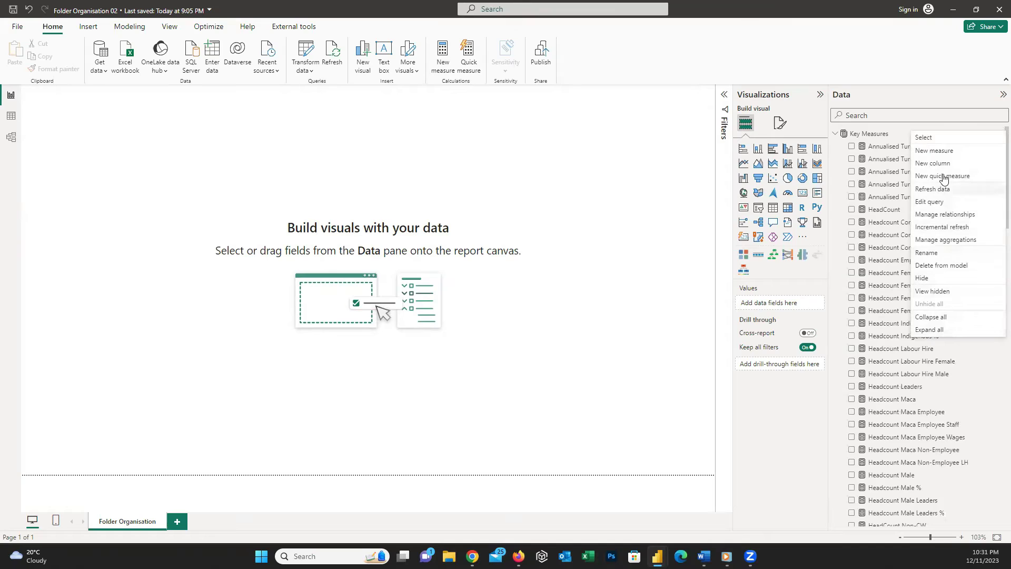
pyautogui.click(869, 136)
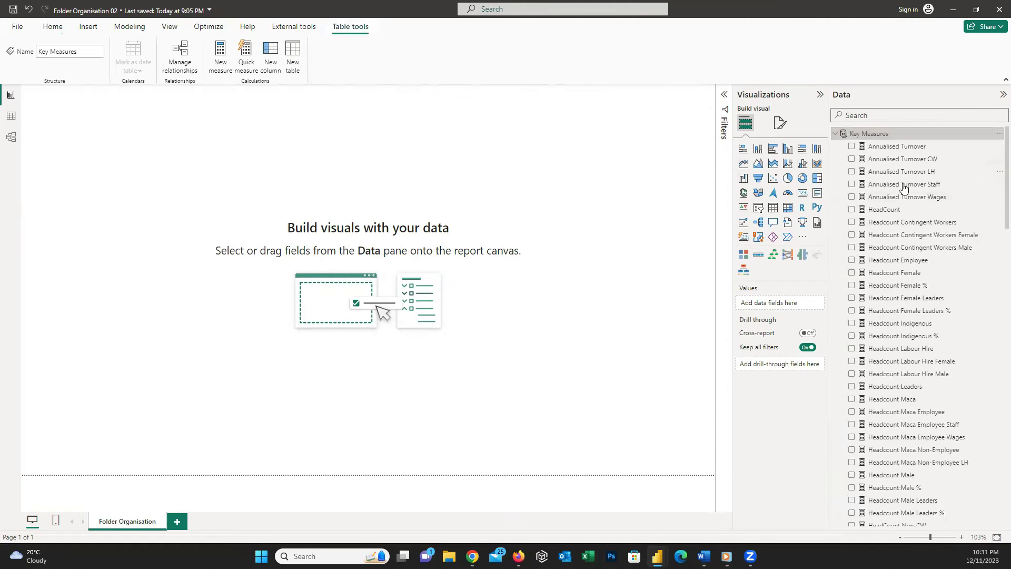
pyautogui.click(679, 165)
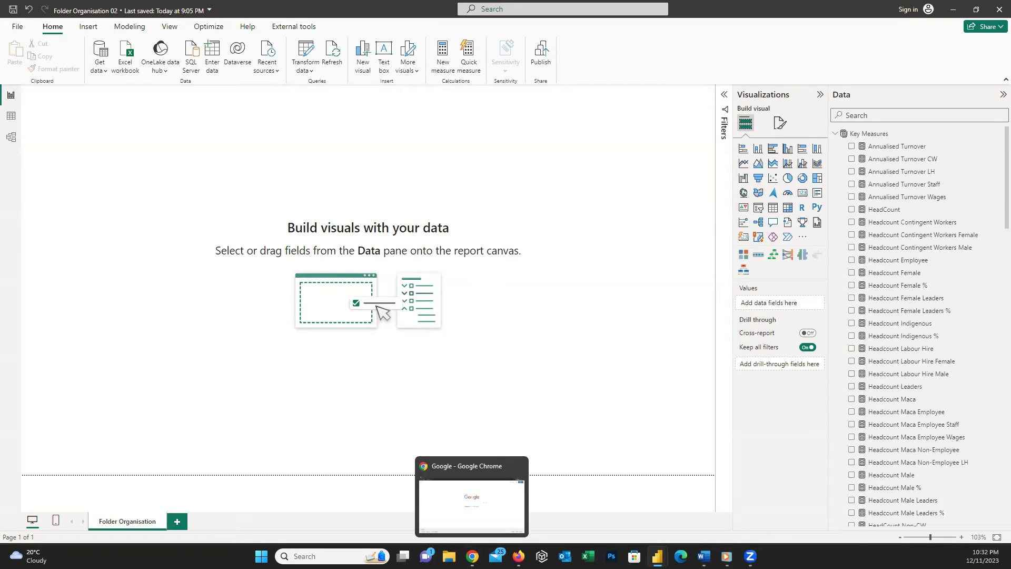
# Step: Search Google for 'tabular editor 2' in Chrome, then return to the Folder Organisation 02 report
pyautogui.click(472, 556)
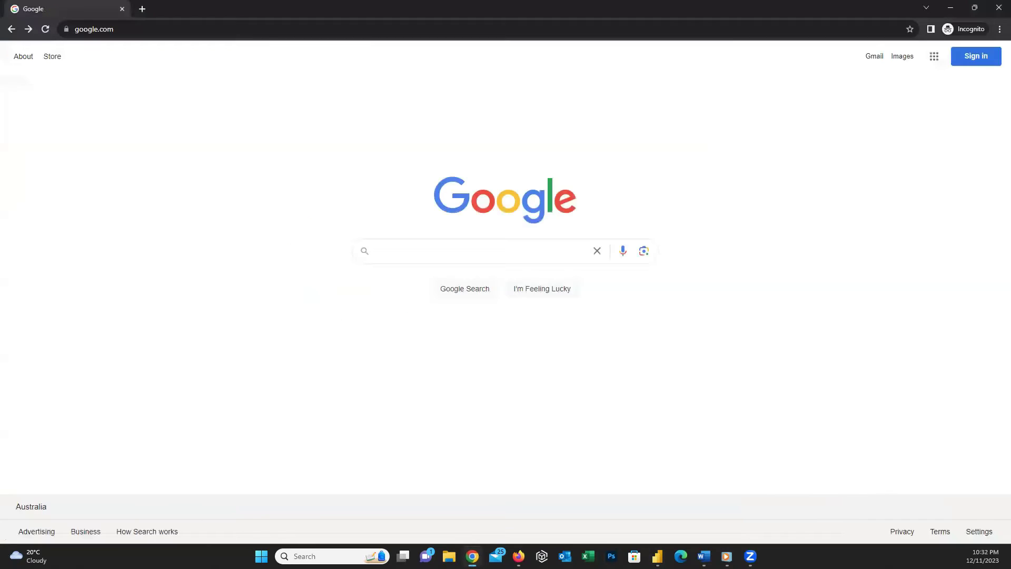
pyautogui.click(509, 255)
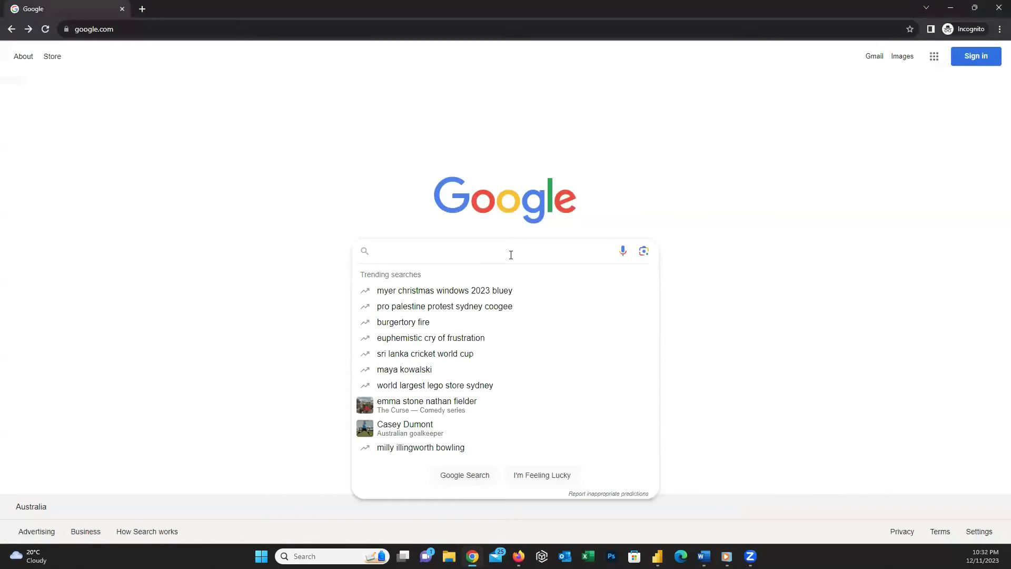
pyautogui.write('Tabular Editor')
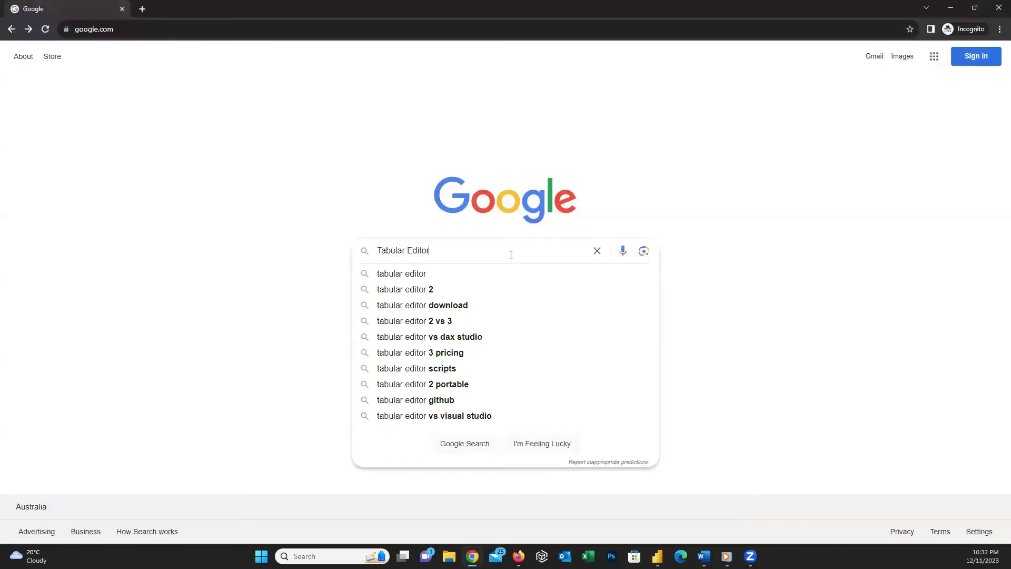
pyautogui.click(509, 289)
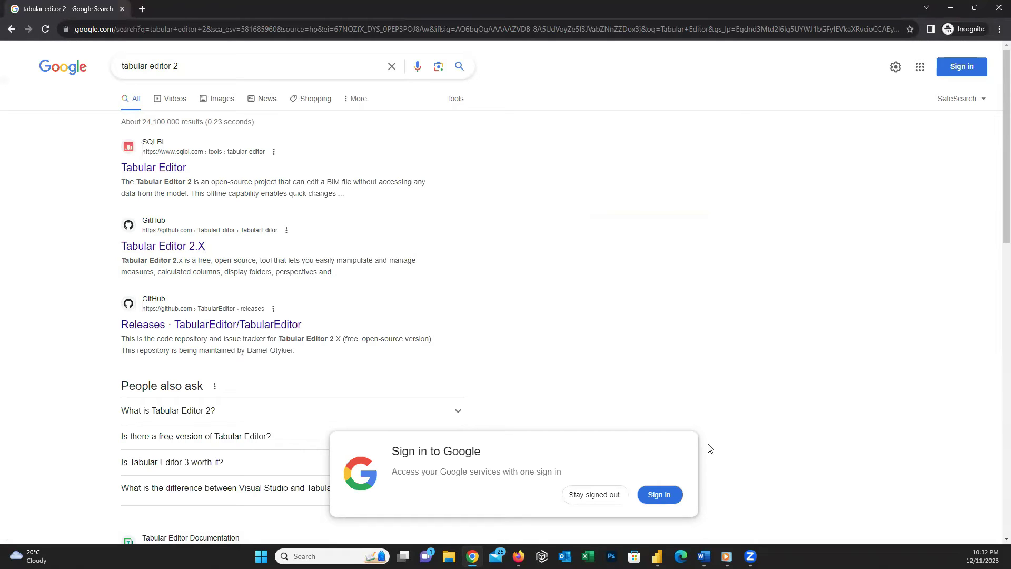
pyautogui.click(657, 556)
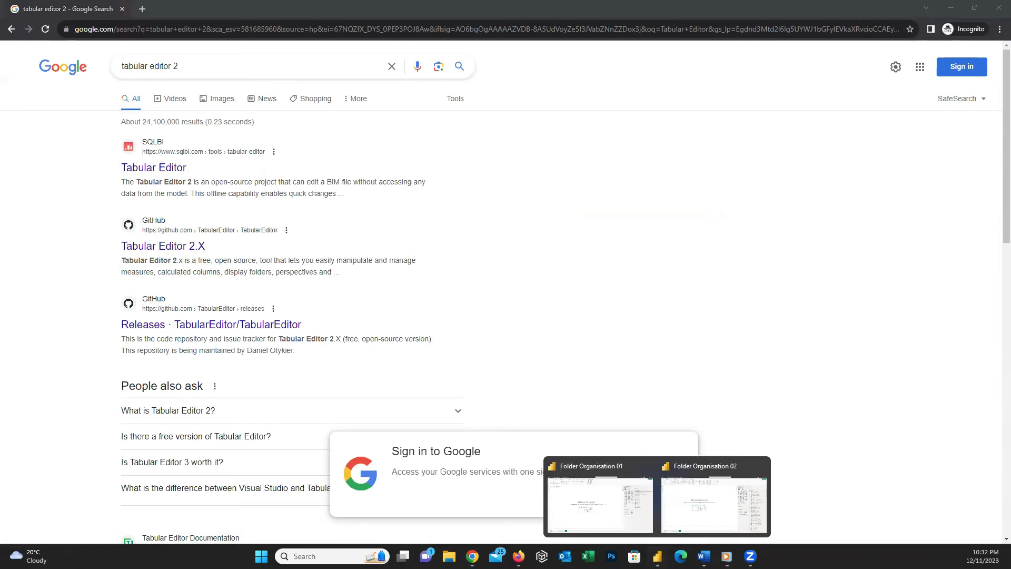
pyautogui.click(687, 530)
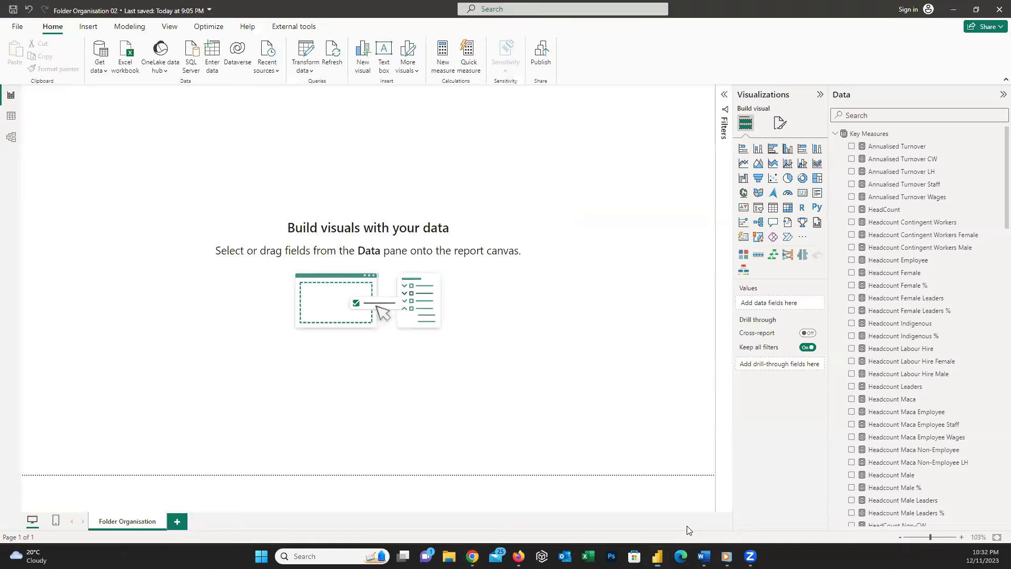
# Step: Launch Tabular Editor from External tools, connected to the Folder Organisation 02 model
pyautogui.click(291, 32)
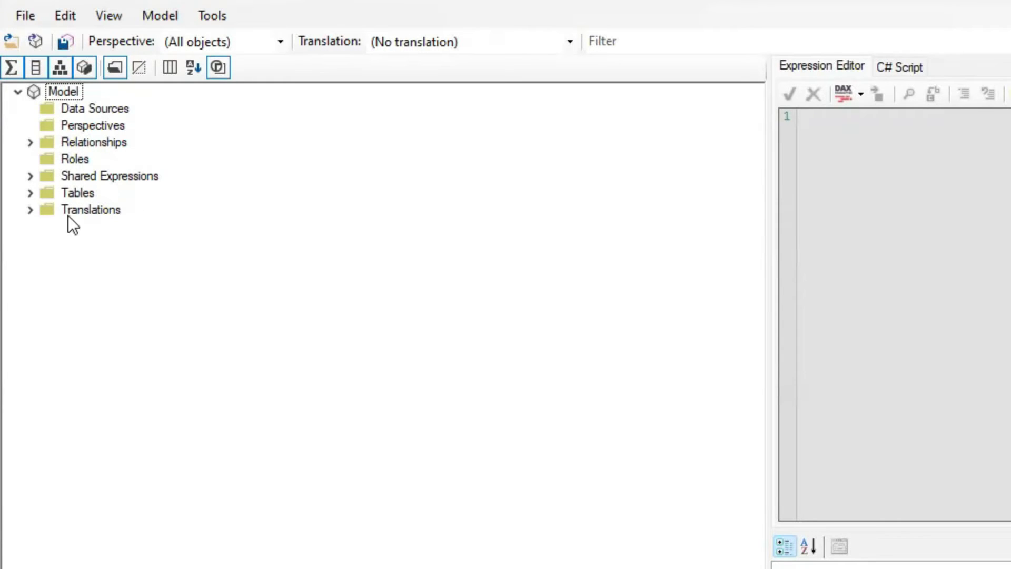
# Step: Expand Tables and the Key Measures table to list its ungrouped measures
pyautogui.click(28, 194)
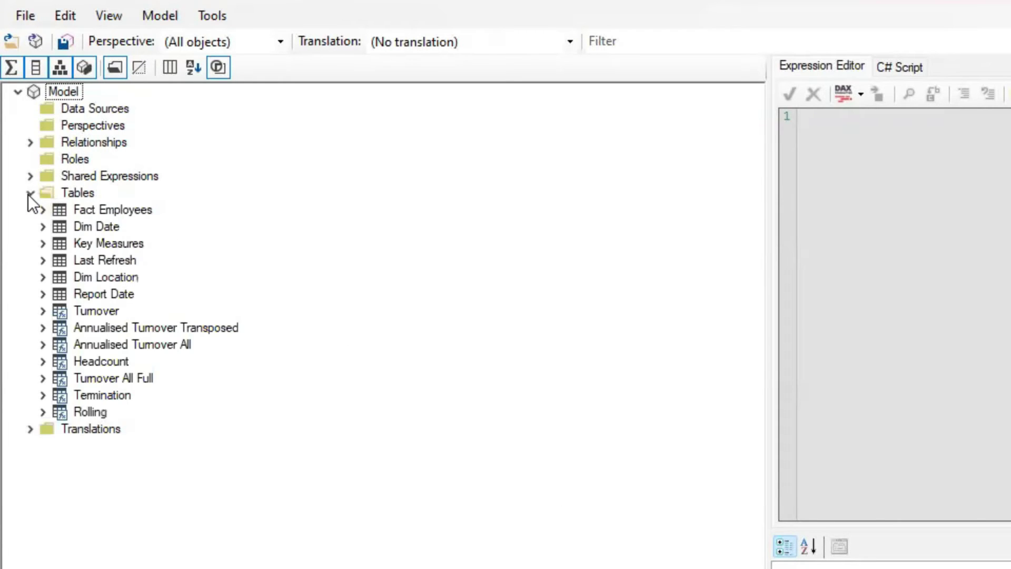
pyautogui.click(27, 194)
pyautogui.click(28, 194)
pyautogui.click(100, 243)
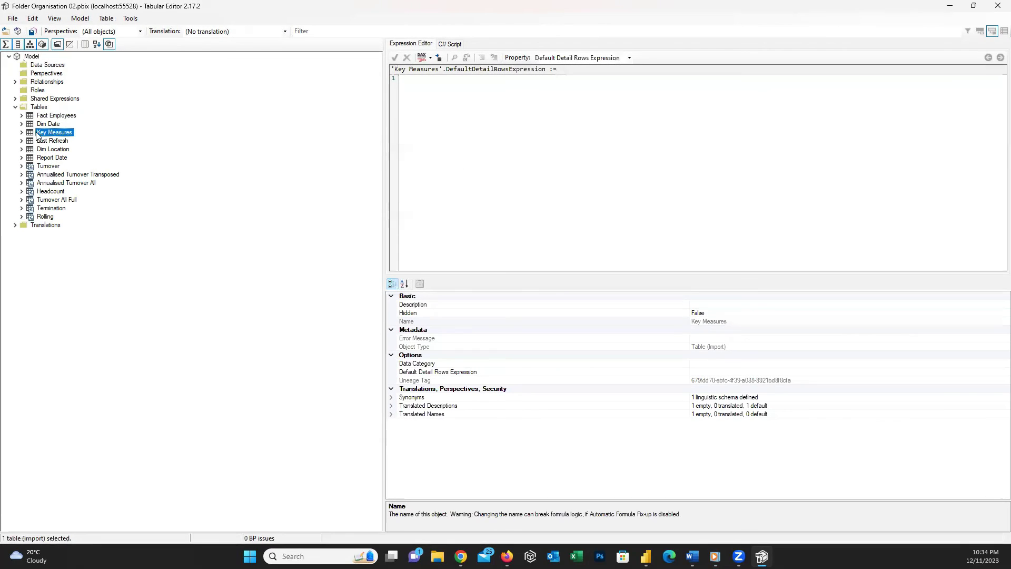
pyautogui.click(22, 133)
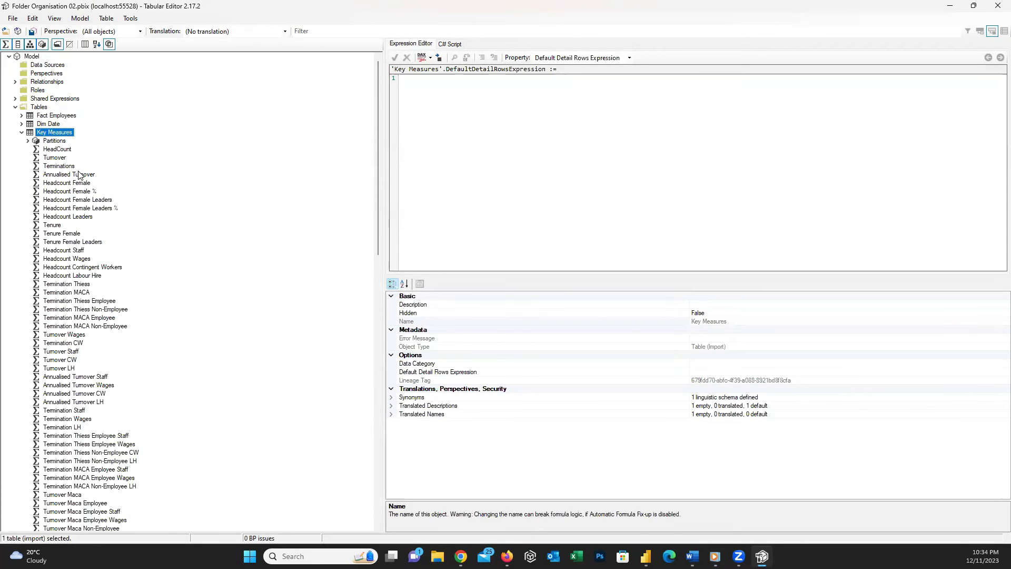
pyautogui.scroll(-17, 100, 225)
pyautogui.scroll(-9, 102, 231)
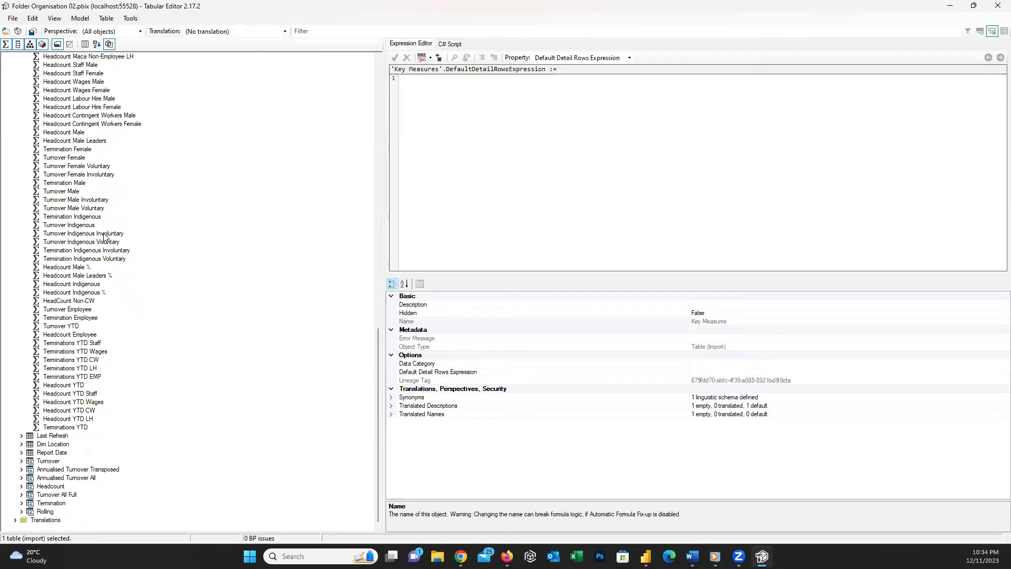
pyautogui.scroll(20, 122, 258)
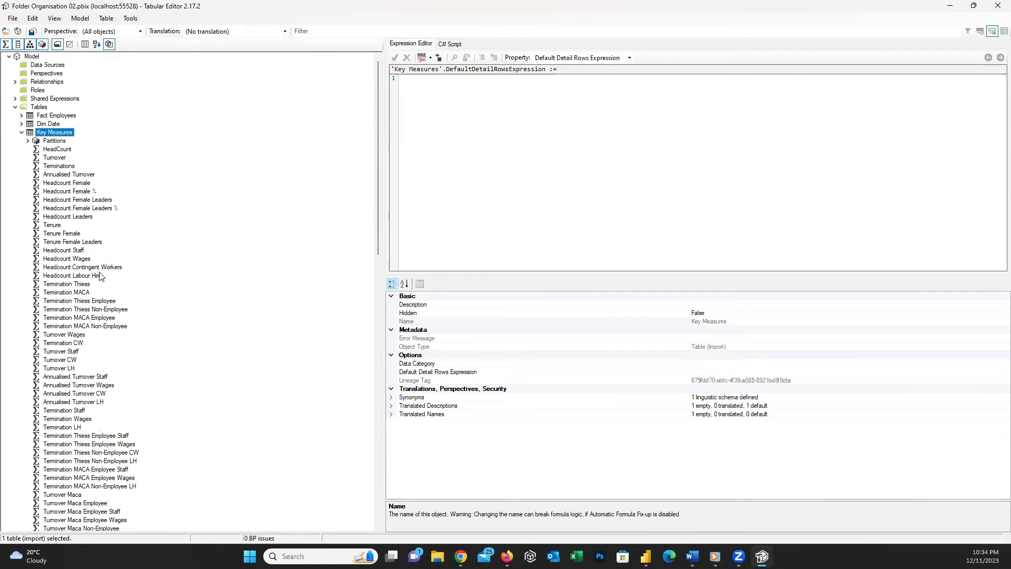
# Step: Select all 43 Headcount measures in the Key Measures table
pyautogui.moveTo(74, 186); pyautogui.dragTo(89, 218)
pyautogui.keyDown('ctrl'); pyautogui.click(71, 250); pyautogui.keyUp('ctrl')
pyautogui.keyDown('ctrl'); pyautogui.keyDown('shift'); pyautogui.click(79, 276); pyautogui.keyUp('shift'); pyautogui.keyUp('ctrl')
pyautogui.scroll(-11, 95, 358)
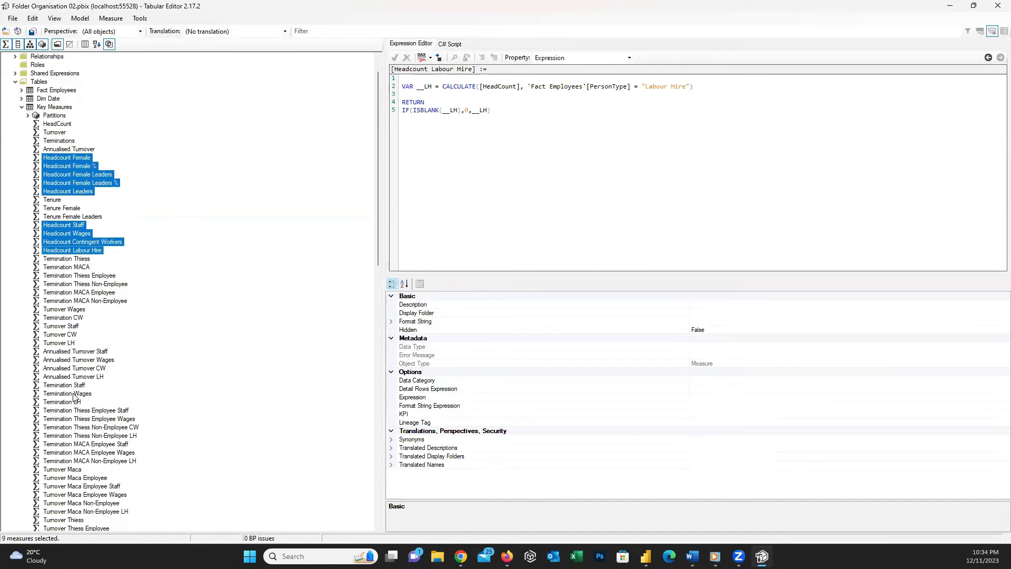
pyautogui.keyDown('ctrl'); pyautogui.click(55, 327); pyautogui.keyUp('ctrl')
pyautogui.moveTo(55, 328); pyautogui.dragTo(81, 507)
pyautogui.scroll(-11, 80, 507)
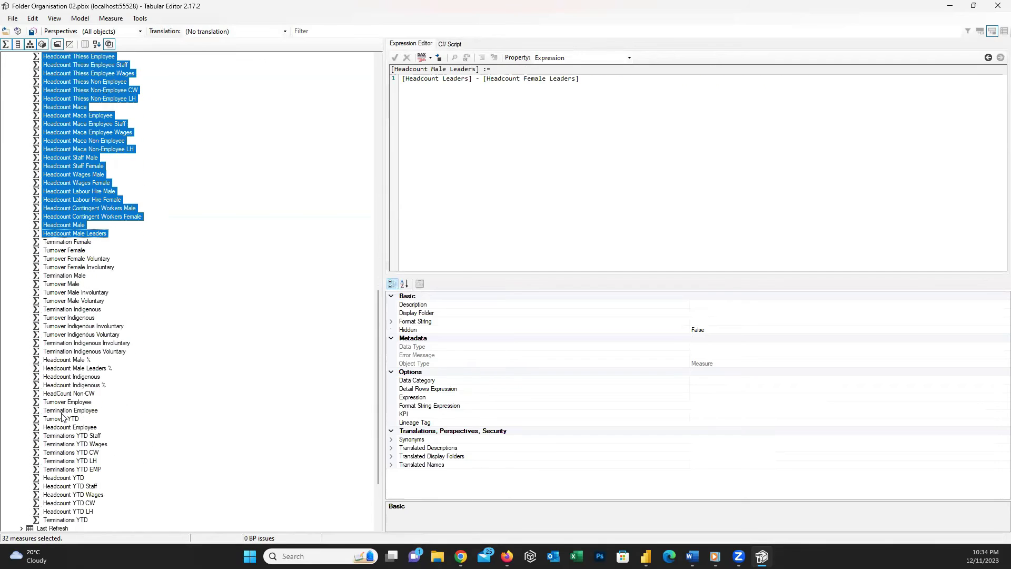
pyautogui.moveTo(63, 360); pyautogui.dragTo(68, 395)
pyautogui.scroll(-1, 69, 447)
pyautogui.moveTo(64, 452); pyautogui.dragTo(68, 486)
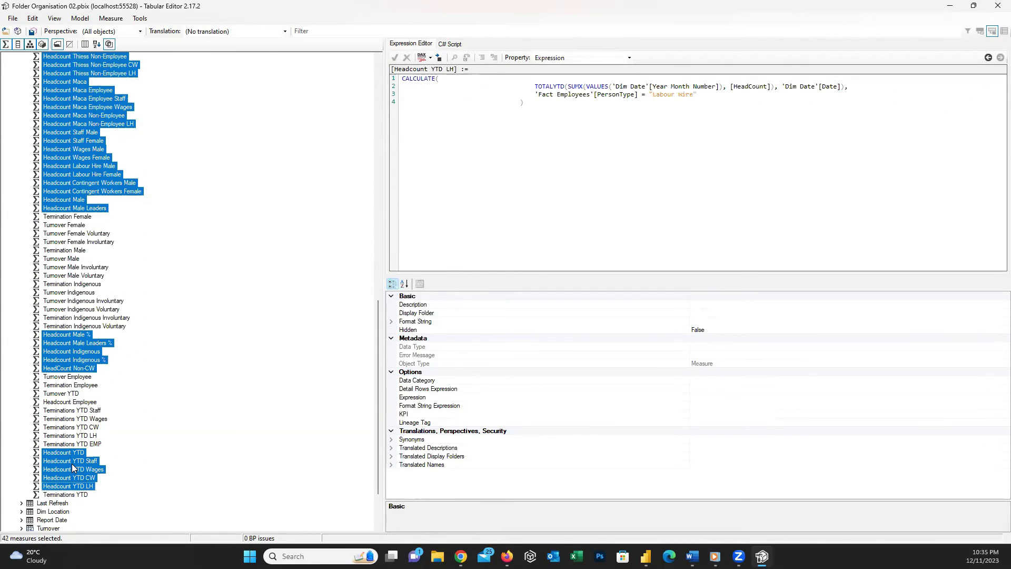
pyautogui.keyDown('ctrl'); pyautogui.click(63, 402); pyautogui.keyUp('ctrl')
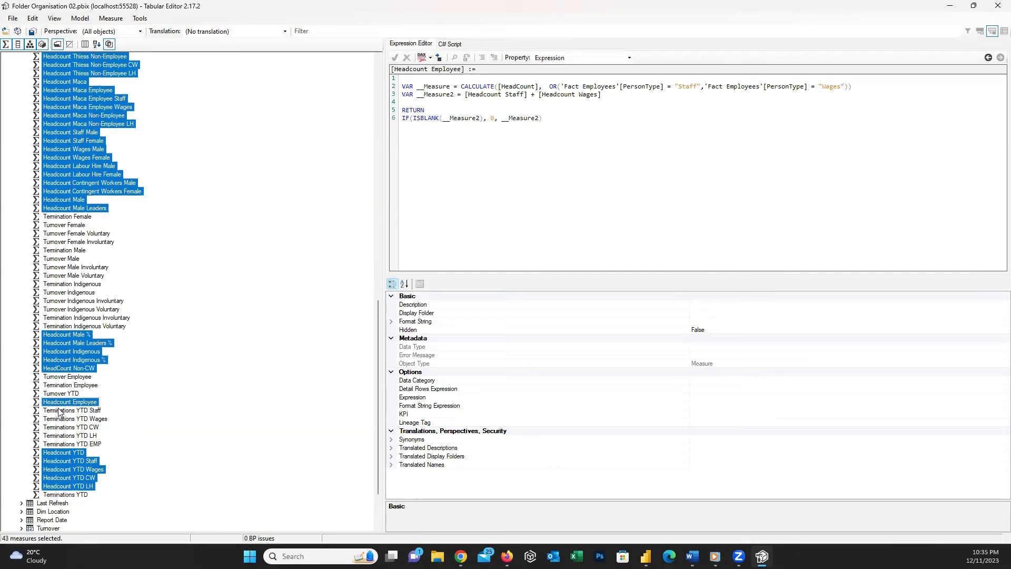
# Step: Group the selected measures into a new display folder named Headcount
pyautogui.rightClick(65, 466)
pyautogui.moveTo(106, 470)
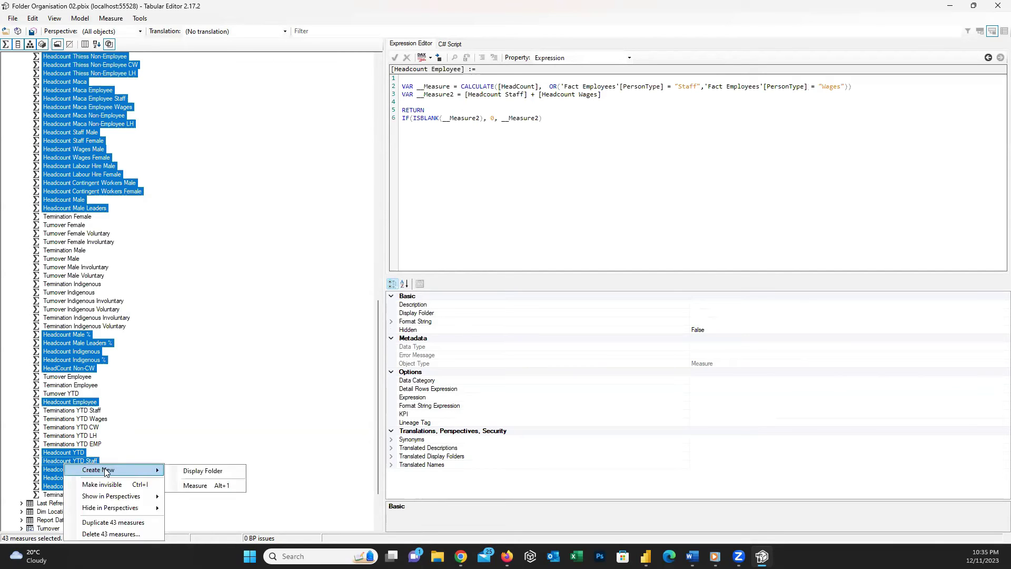
pyautogui.click(198, 472)
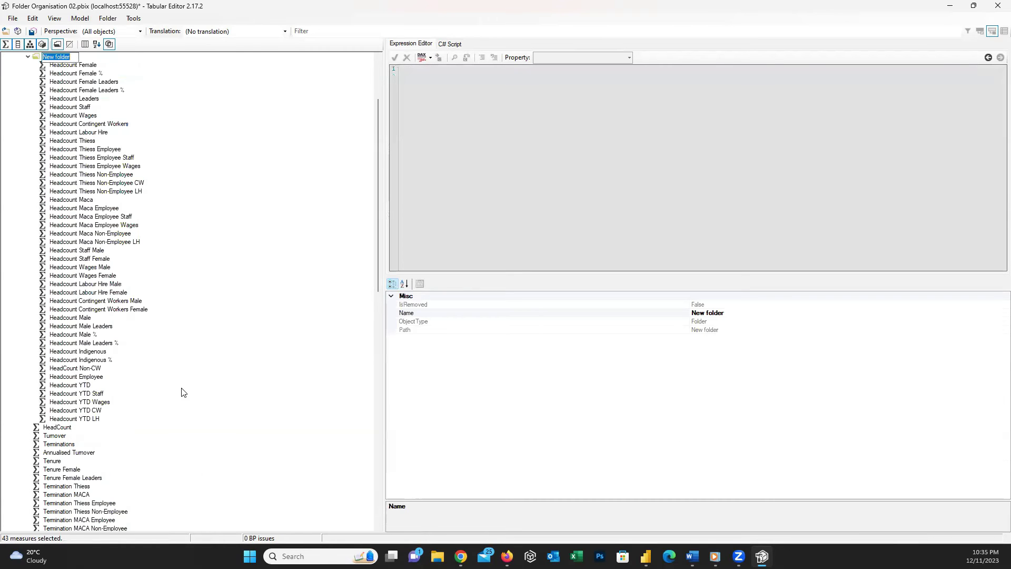
pyautogui.write('Headcount')
pyautogui.press('Return')
pyautogui.click(28, 58)
pyautogui.click(28, 56)
pyautogui.click(28, 57)
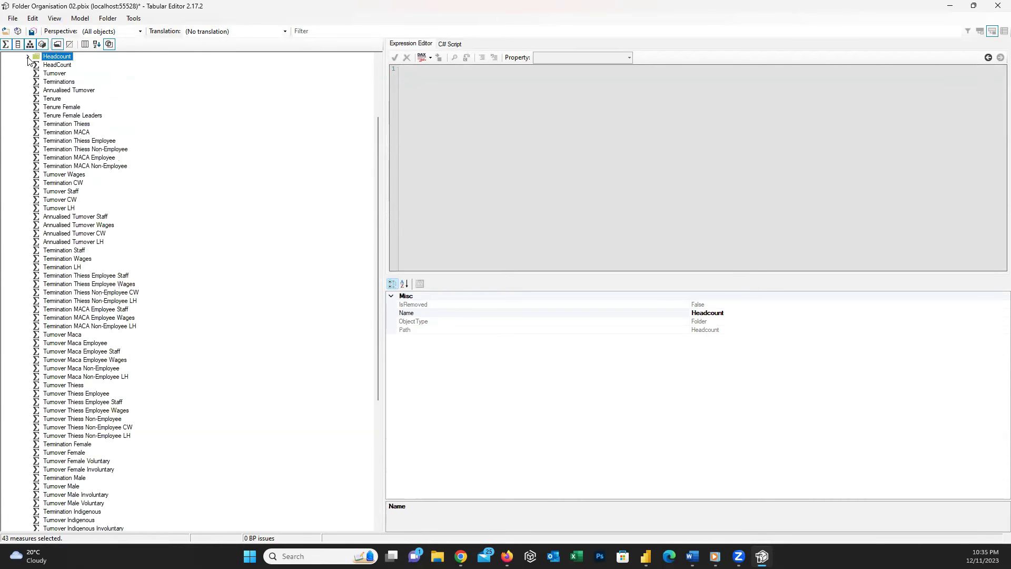
pyautogui.click(28, 57)
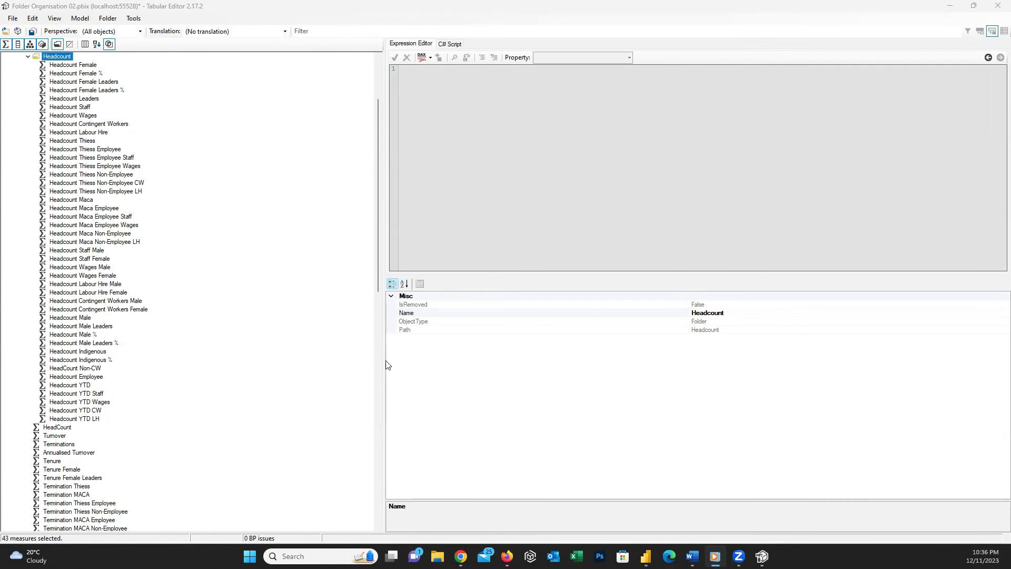
# Step: Bring up the Folder Organisation 02 report and check the Key Measures list in the Data pane
pyautogui.moveTo(646, 556)
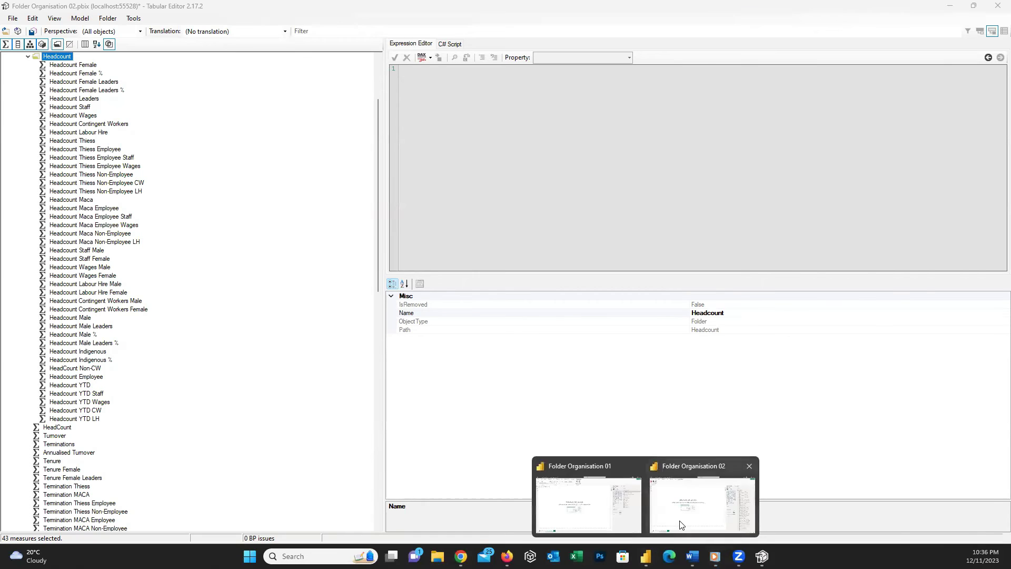
pyautogui.click(683, 522)
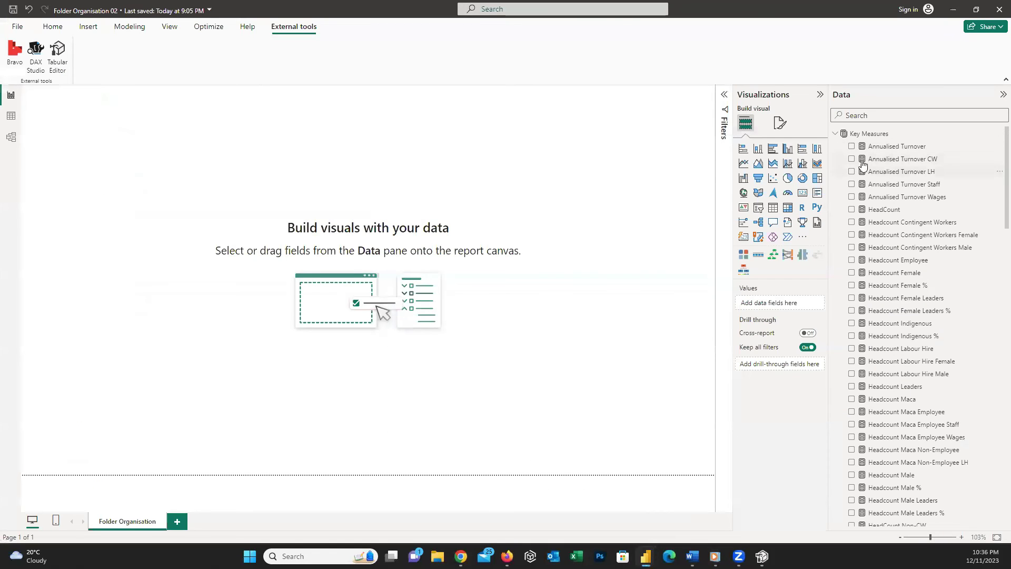
pyautogui.scroll(-15, 874, 211)
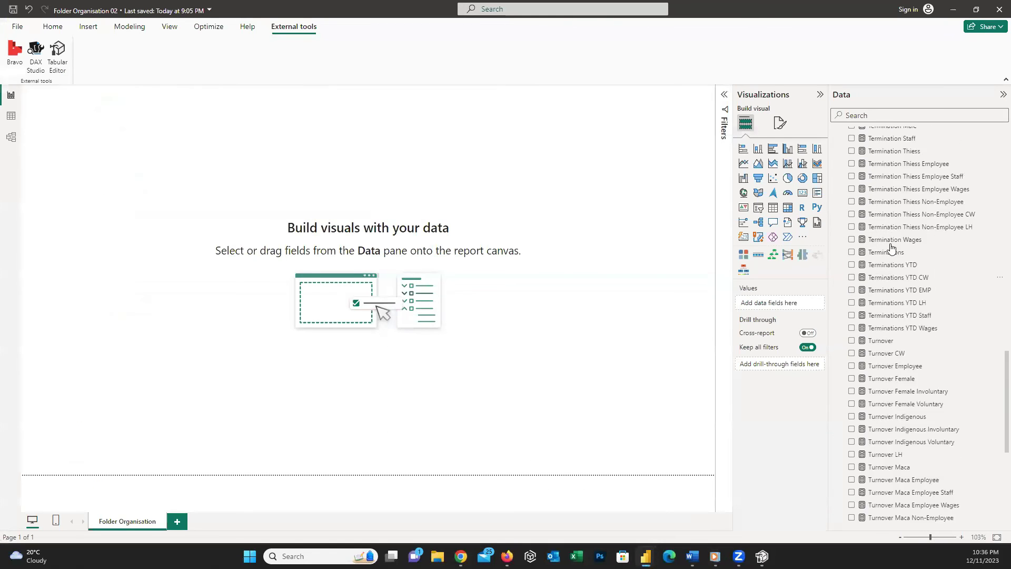
pyautogui.scroll(15, 891, 248)
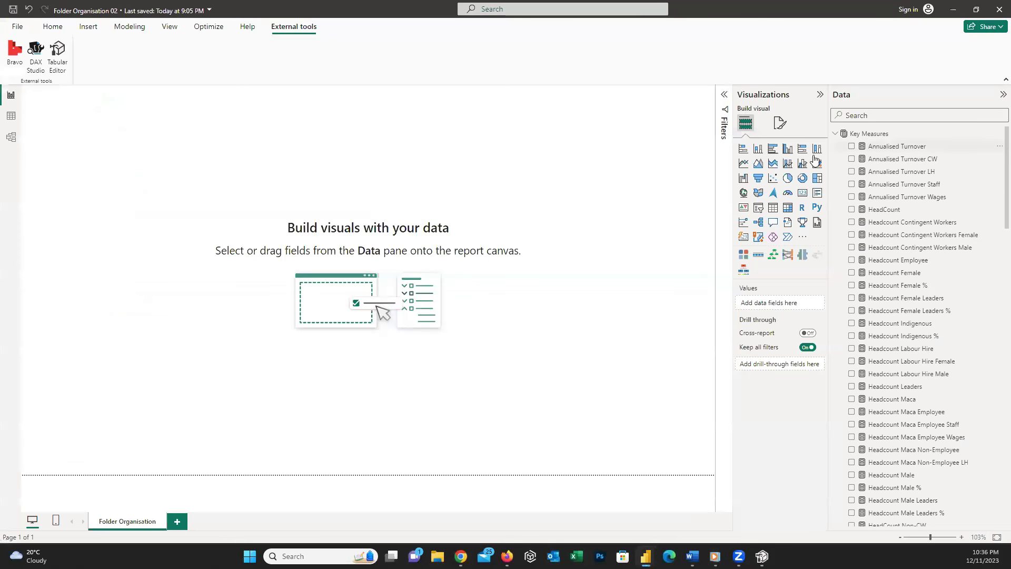
# Step: Save the Tabular Editor changes to the model and close the editor
pyautogui.moveTo(645, 556)
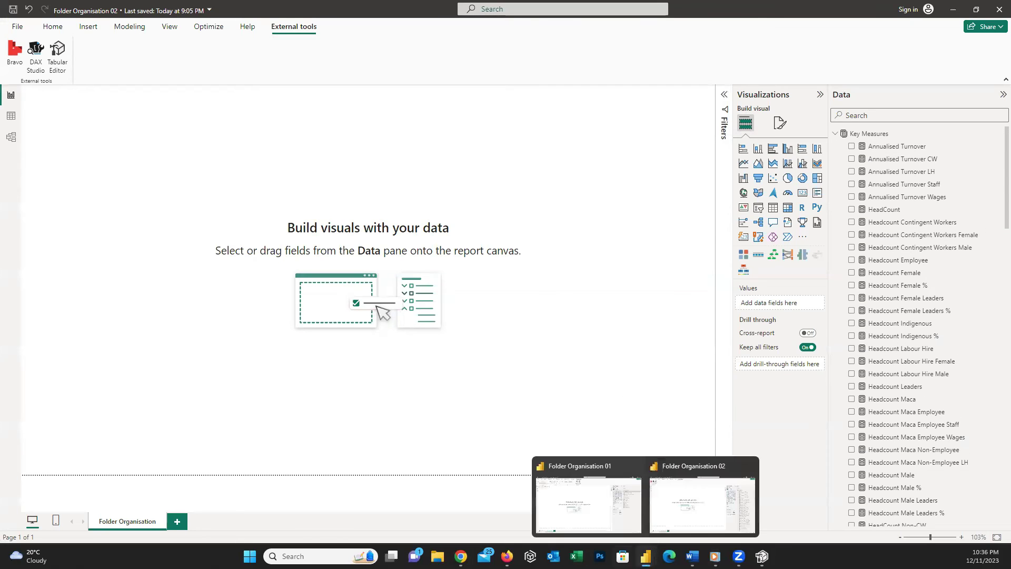
pyautogui.click(762, 556)
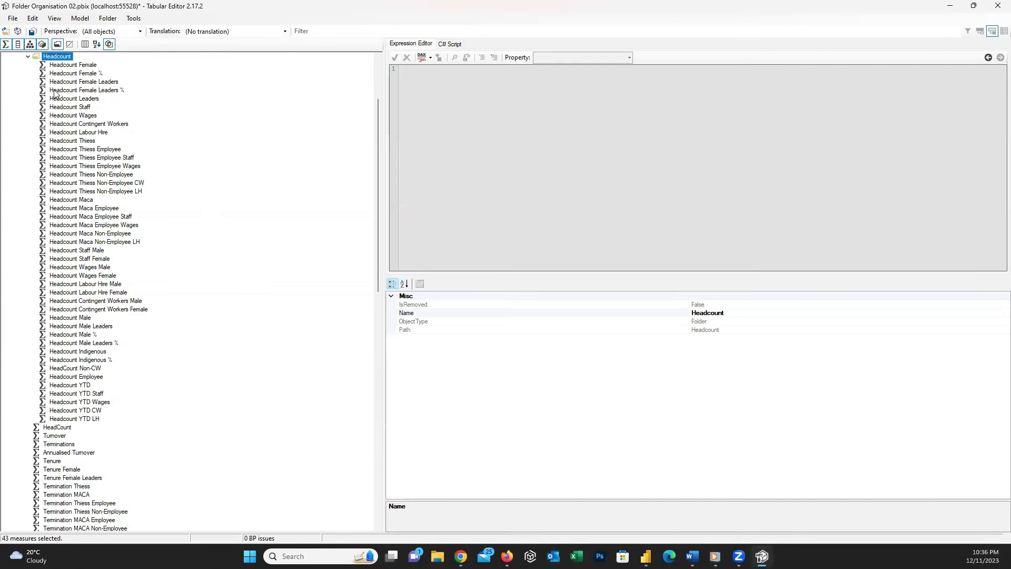
pyautogui.click(32, 31)
pyautogui.click(995, 9)
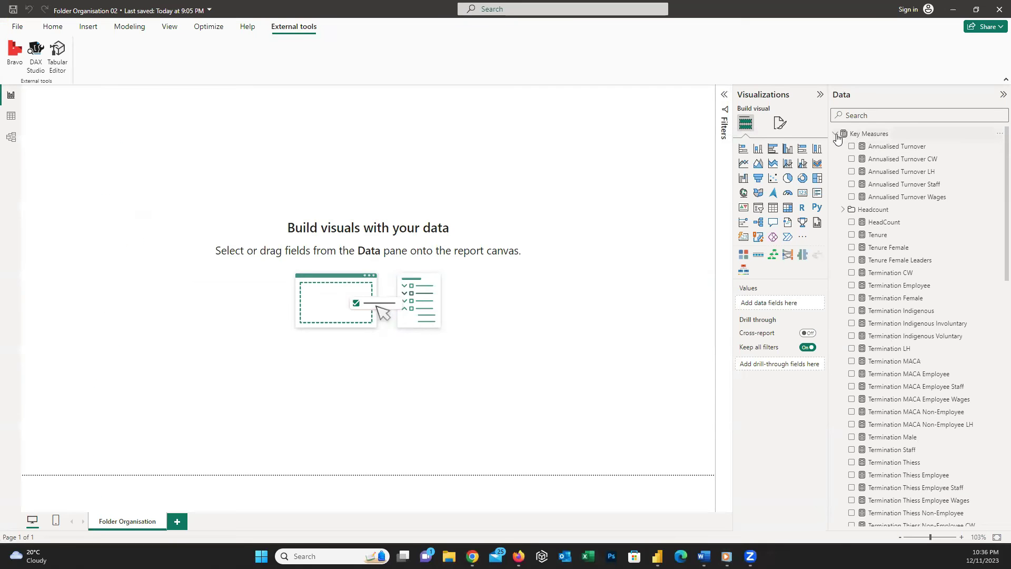
# Step: Check the measures in the Headcount folder of the Data pane, then launch Tabular Editor
pyautogui.click(842, 210)
pyautogui.click(843, 210)
pyautogui.click(842, 210)
pyautogui.click(842, 210)
pyautogui.click(58, 64)
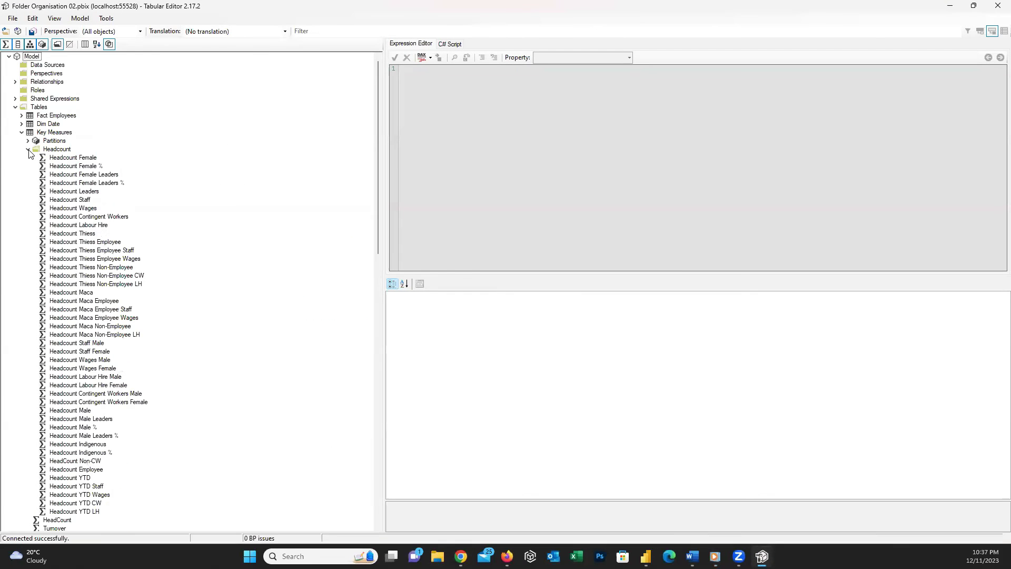
# Step: Move HeadCount into the Headcount folder and start multi-selecting the termination measures
pyautogui.click(28, 149)
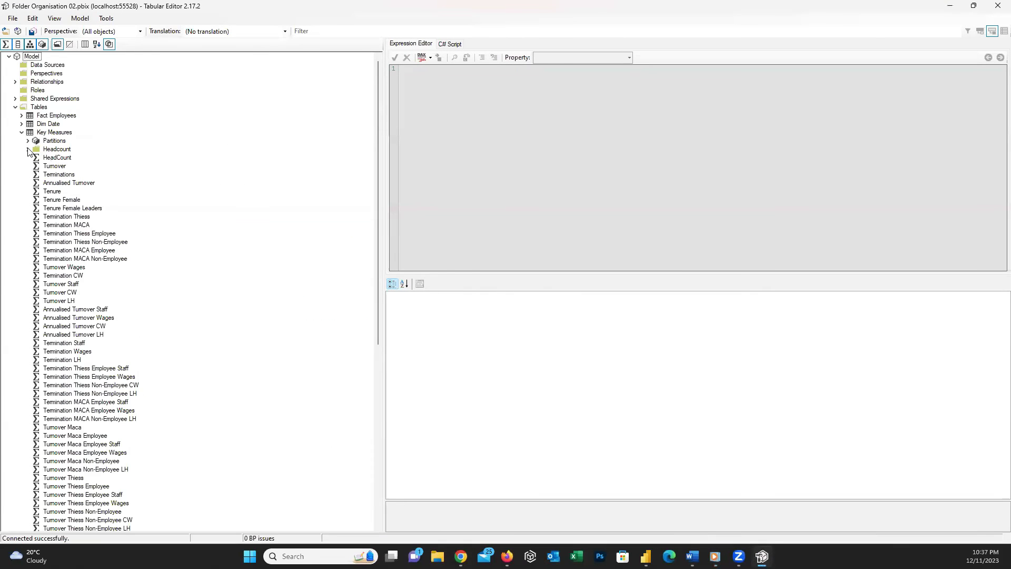
pyautogui.moveTo(52, 158)
pyautogui.mouseDown()
pyautogui.moveTo(108, 151)
pyautogui.moveTo(57, 150)
pyautogui.mouseUp()
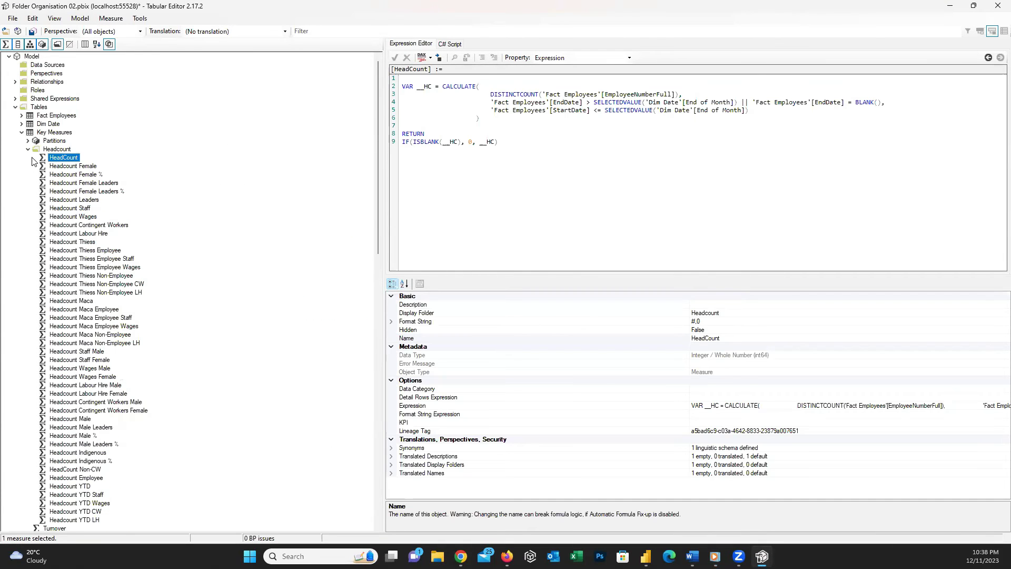
pyautogui.click(28, 149)
pyautogui.click(59, 166)
pyautogui.keyDown('ctrl'); pyautogui.click(66, 208); pyautogui.keyUp('ctrl')
pyautogui.keyDown('ctrl'); pyautogui.click(59, 216); pyautogui.keyUp('ctrl')
pyautogui.keyDown('ctrl'); pyautogui.click(79, 224); pyautogui.keyUp('ctrl')
pyautogui.keyDown('ctrl'); pyautogui.click(84, 233); pyautogui.keyUp('ctrl')
pyautogui.keyDown('ctrl'); pyautogui.click(72, 242); pyautogui.keyUp('ctrl')
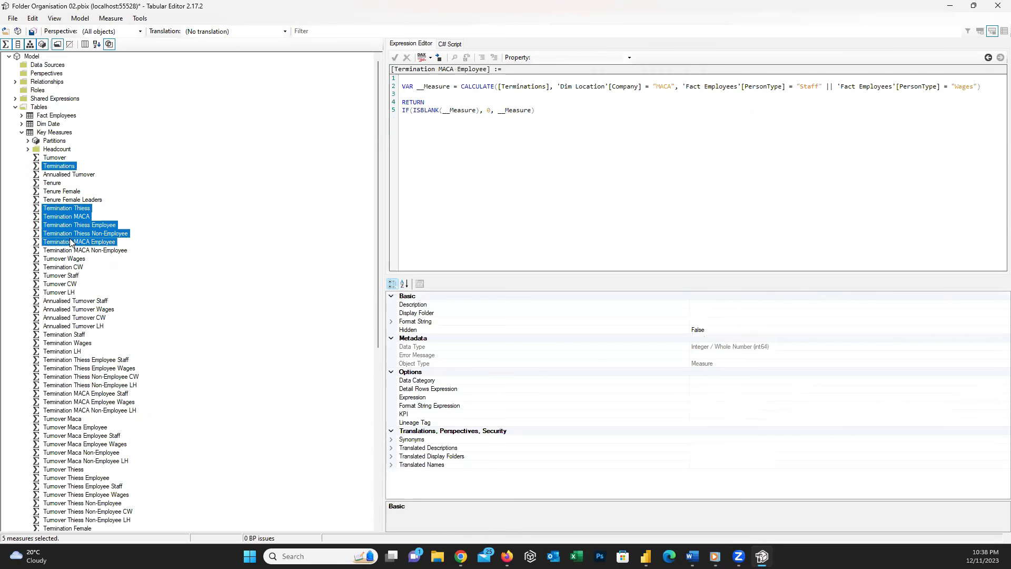
pyautogui.keyDown('ctrl'); pyautogui.click(84, 250); pyautogui.keyUp('ctrl')
pyautogui.keyDown('ctrl'); pyautogui.click(63, 267); pyautogui.keyUp('ctrl')
pyautogui.keyDown('ctrl'); pyautogui.click(65, 335); pyautogui.keyUp('ctrl')
pyautogui.keyDown('ctrl'); pyautogui.click(67, 342); pyautogui.keyUp('ctrl')
pyautogui.keyDown('ctrl'); pyautogui.click(77, 351); pyautogui.keyUp('ctrl')
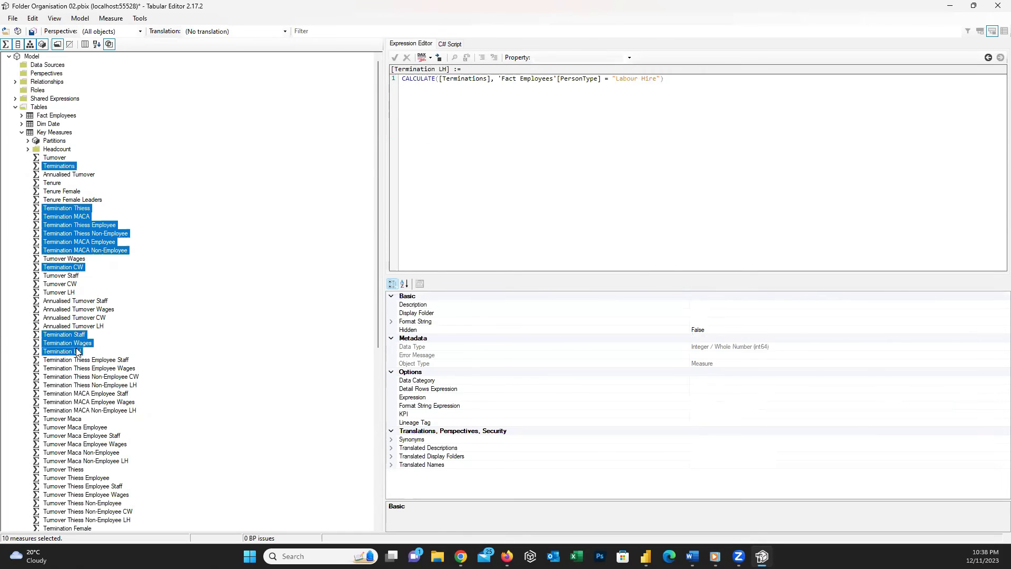
pyautogui.keyDown('ctrl'); pyautogui.click(79, 360); pyautogui.keyUp('ctrl')
pyautogui.keyDown('ctrl'); pyautogui.click(79, 368); pyautogui.keyUp('ctrl')
pyautogui.keyDown('ctrl'); pyautogui.click(79, 377); pyautogui.keyUp('ctrl')
pyautogui.keyDown('ctrl'); pyautogui.click(79, 385); pyautogui.keyUp('ctrl')
pyautogui.keyDown('ctrl'); pyautogui.click(79, 393); pyautogui.keyUp('ctrl')
pyautogui.keyDown('ctrl'); pyautogui.click(79, 402); pyautogui.keyUp('ctrl')
pyautogui.keyDown('ctrl'); pyautogui.click(79, 410); pyautogui.keyUp('ctrl')
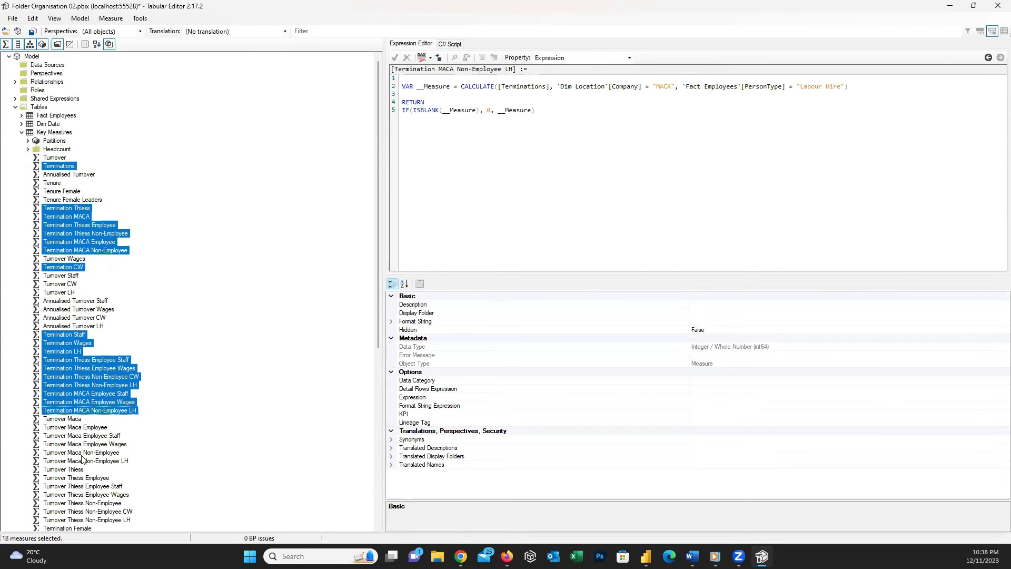
# Step: Add the remaining termination measures, including Female, Male and YTD, and create a display folder
pyautogui.scroll(-4, 81, 459)
pyautogui.keyDown('ctrl'); pyautogui.click(71, 427); pyautogui.keyUp('ctrl')
pyautogui.scroll(-1, 76, 437)
pyautogui.keyDown('ctrl'); pyautogui.click(74, 436); pyautogui.keyUp('ctrl')
pyautogui.scroll(-1, 79, 442)
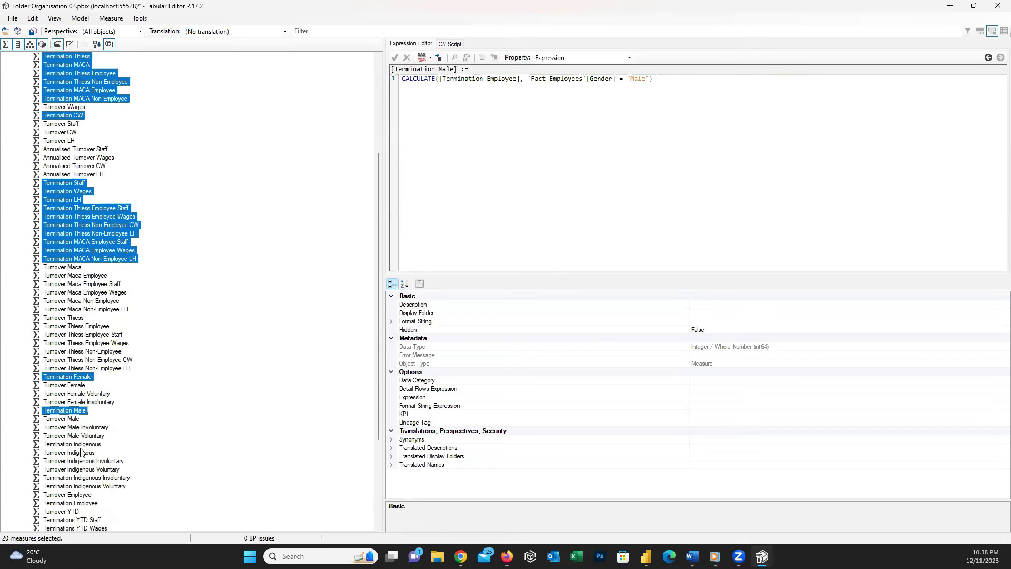
pyautogui.keyDown('ctrl'); pyautogui.click(79, 444); pyautogui.keyUp('ctrl')
pyautogui.scroll(-1, 79, 450)
pyautogui.keyDown('ctrl'); pyautogui.click(79, 452); pyautogui.keyUp('ctrl')
pyautogui.keyDown('ctrl'); pyautogui.click(79, 461); pyautogui.keyUp('ctrl')
pyautogui.keyDown('ctrl'); pyautogui.click(79, 478); pyautogui.keyUp('ctrl')
pyautogui.scroll(-2, 77, 458)
pyautogui.keyDown('ctrl'); pyautogui.click(73, 444); pyautogui.keyUp('ctrl')
pyautogui.keyDown('ctrl'); pyautogui.click(74, 452); pyautogui.keyUp('ctrl')
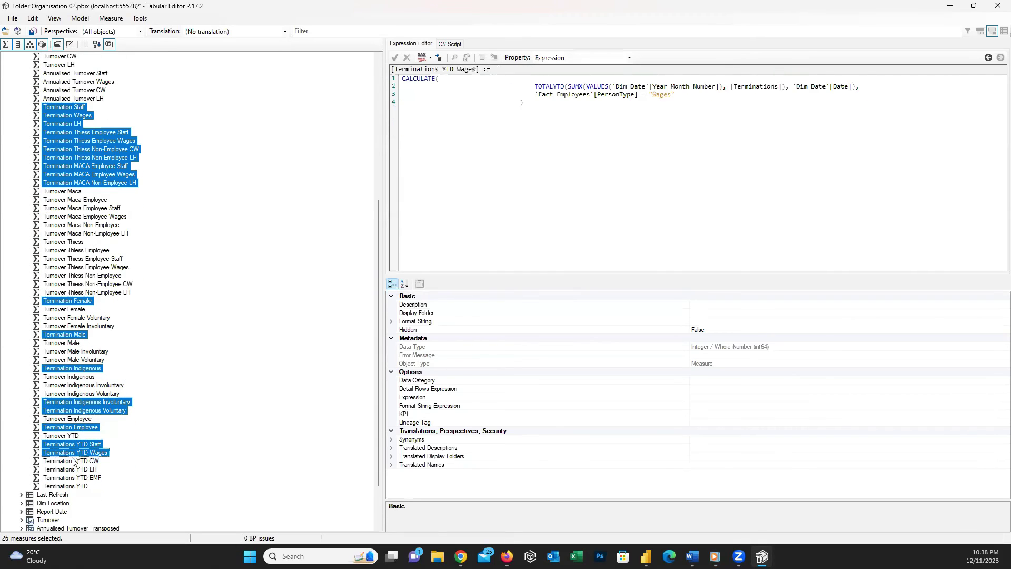
pyautogui.keyDown('ctrl'); pyautogui.click(73, 461); pyautogui.keyUp('ctrl')
pyautogui.keyDown('ctrl'); pyautogui.click(72, 470); pyautogui.keyUp('ctrl')
pyautogui.keyDown('ctrl'); pyautogui.click(72, 478); pyautogui.keyUp('ctrl')
pyautogui.keyDown('ctrl'); pyautogui.click(72, 486); pyautogui.keyUp('ctrl')
pyautogui.scroll(9, 73, 395)
pyautogui.scroll(-1, 71, 264)
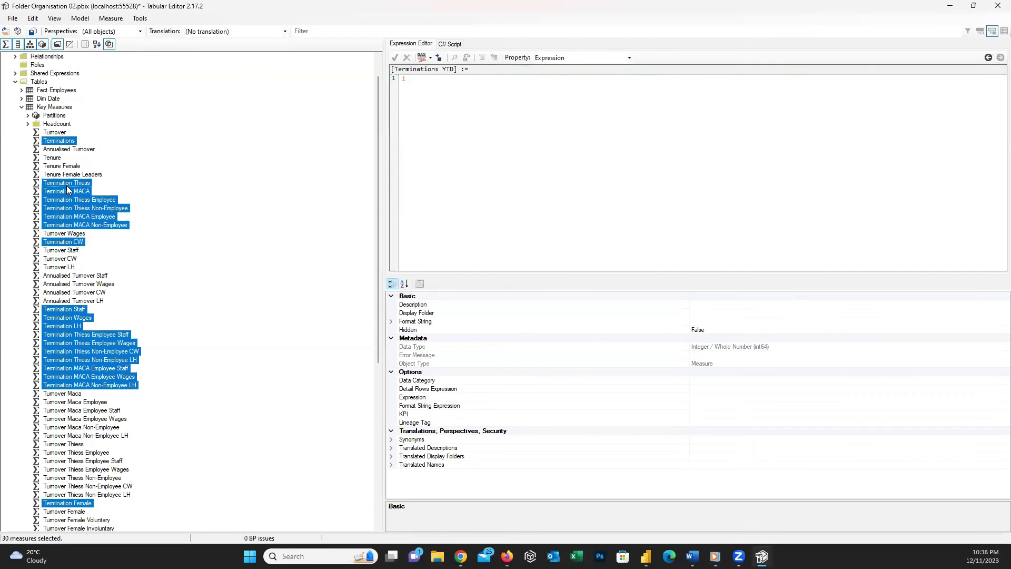
pyautogui.rightClick(67, 189)
pyautogui.moveTo(131, 191)
pyautogui.click(199, 195)
# Step: Name the new termination display folder 'Terminations'
pyautogui.write('Termination')
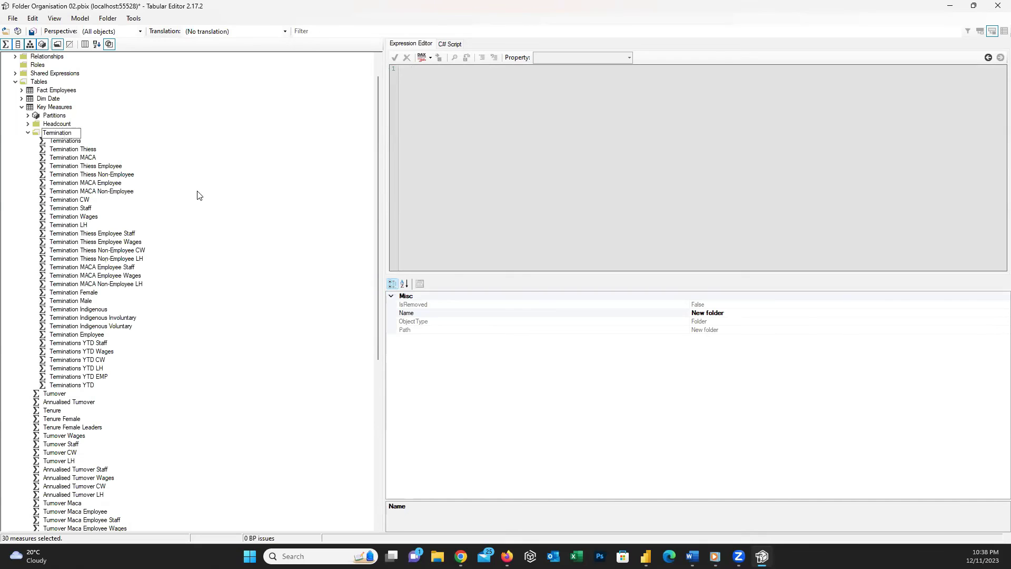
pyautogui.write('s')
pyautogui.press('Return')
pyautogui.click(29, 132)
# Step: Group Turnover, Turnover Wages and the other turnover measures into a 'Turnover' display folder
pyautogui.click(52, 141)
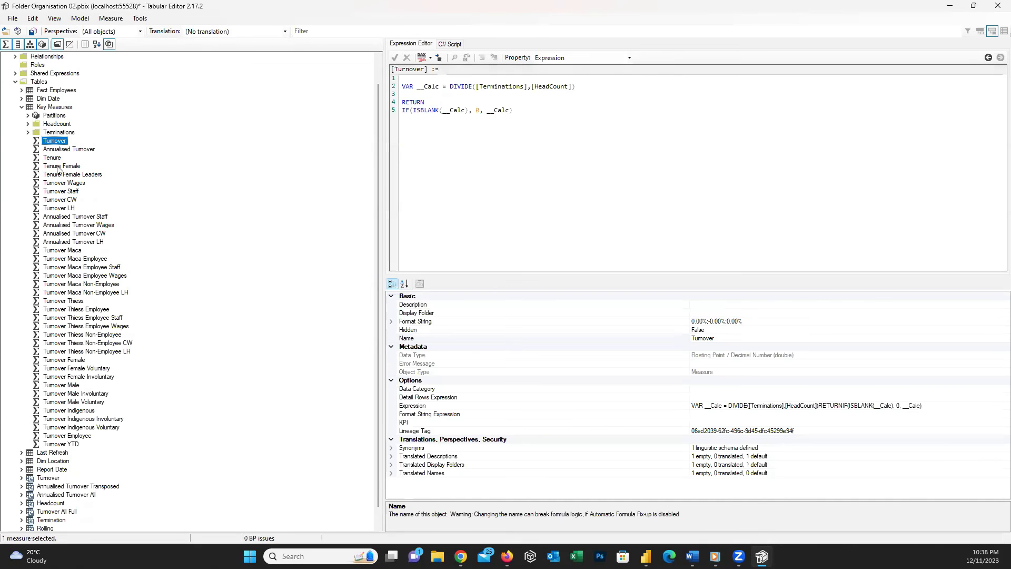
pyautogui.keyDown('ctrl'); pyautogui.click(62, 183); pyautogui.keyUp('ctrl')
pyautogui.moveTo(62, 193); pyautogui.dragTo(63, 208)
pyautogui.moveTo(63, 250); pyautogui.dragTo(63, 444)
pyautogui.rightClick(83, 332)
pyautogui.moveTo(105, 338)
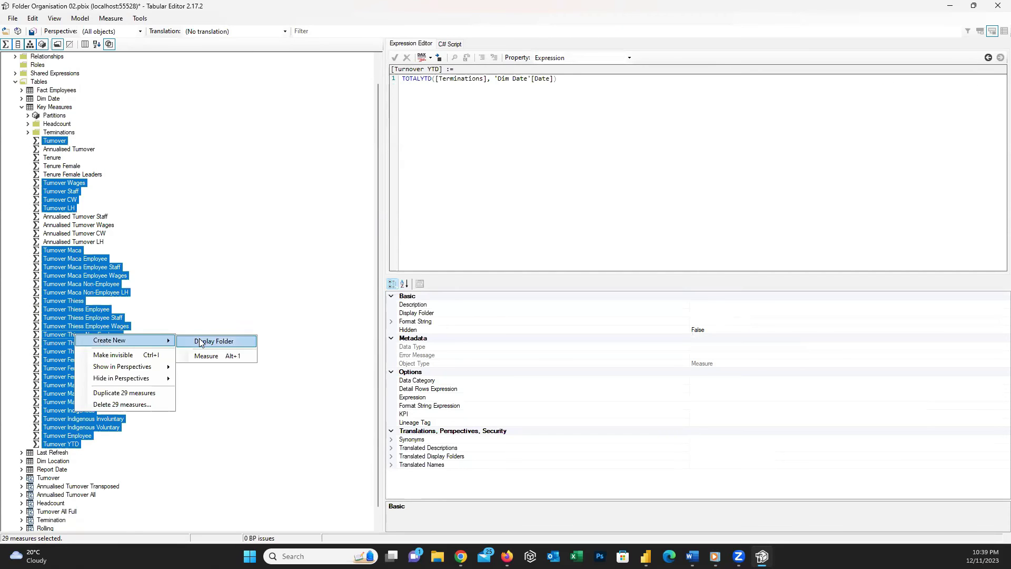
pyautogui.click(199, 343)
pyautogui.write('Turnover')
pyautogui.press('Return')
# Step: Group the four annualised turnover measures into an 'Annualised Turnover' display folder
pyautogui.click(28, 157)
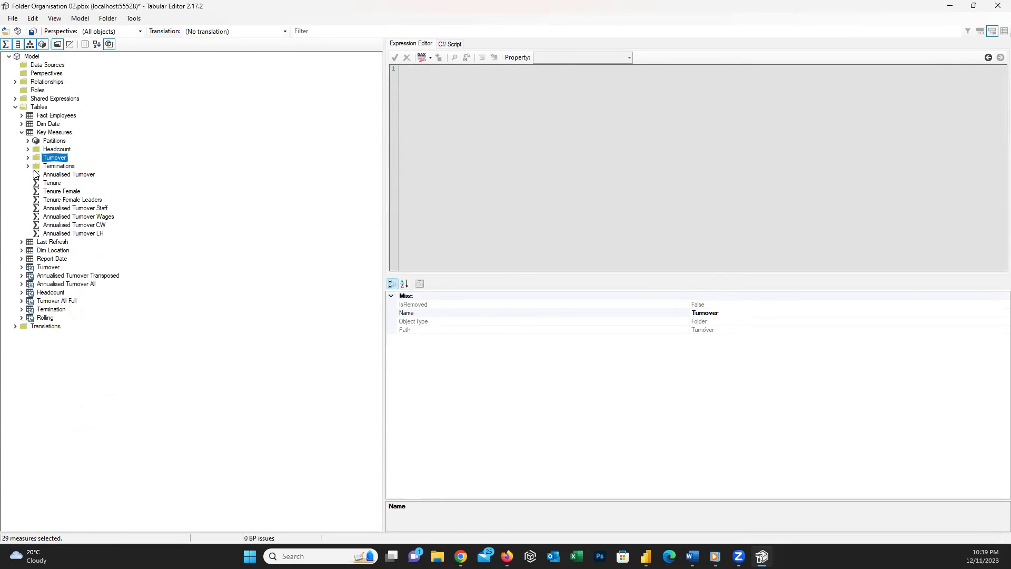
pyautogui.click(69, 174)
pyautogui.keyDown('ctrl'); pyautogui.click(75, 208); pyautogui.keyUp('ctrl')
pyautogui.keyDown('ctrl'); pyautogui.click(78, 216); pyautogui.keyUp('ctrl')
pyautogui.keyDown('shift'); pyautogui.click(76, 233); pyautogui.keyUp('shift')
pyautogui.rightClick(79, 208)
pyautogui.moveTo(105, 213)
pyautogui.click(200, 217)
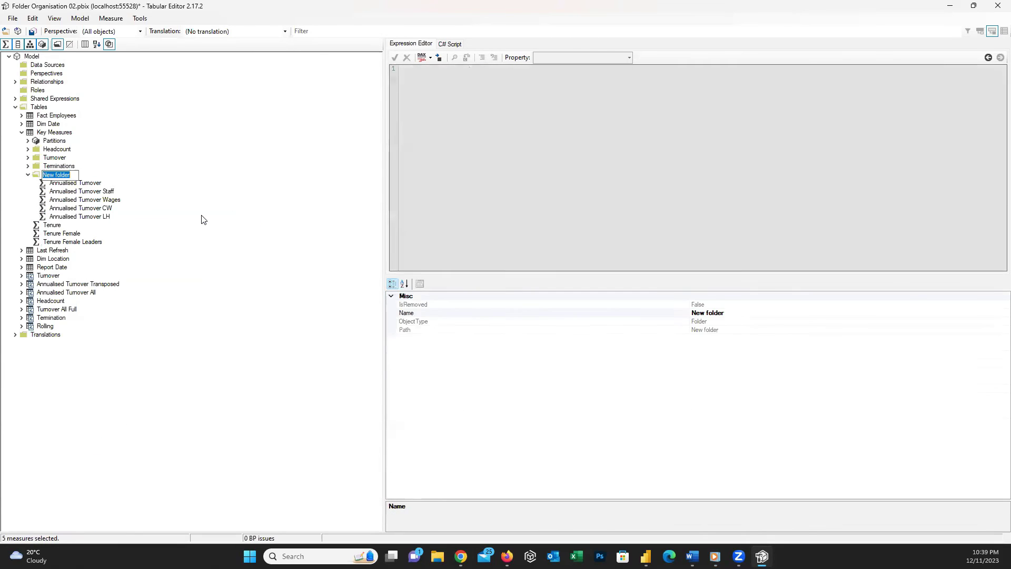
pyautogui.write('Annualised Turnover')
pyautogui.press('Return')
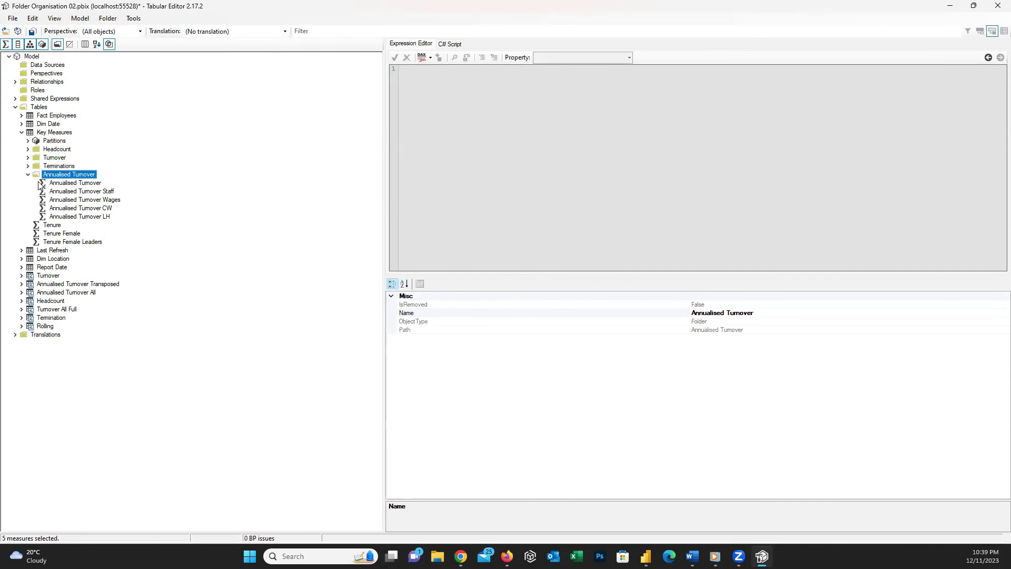
# Step: Group the three Tenure measures into a new Tenure display folder (typed as 'Tewnure')
pyautogui.click(28, 175)
pyautogui.click(52, 183)
pyautogui.keyDown('shift'); pyautogui.click(69, 200); pyautogui.keyUp('shift')
pyautogui.rightClick(57, 192)
pyautogui.moveTo(83, 197)
pyautogui.click(182, 196)
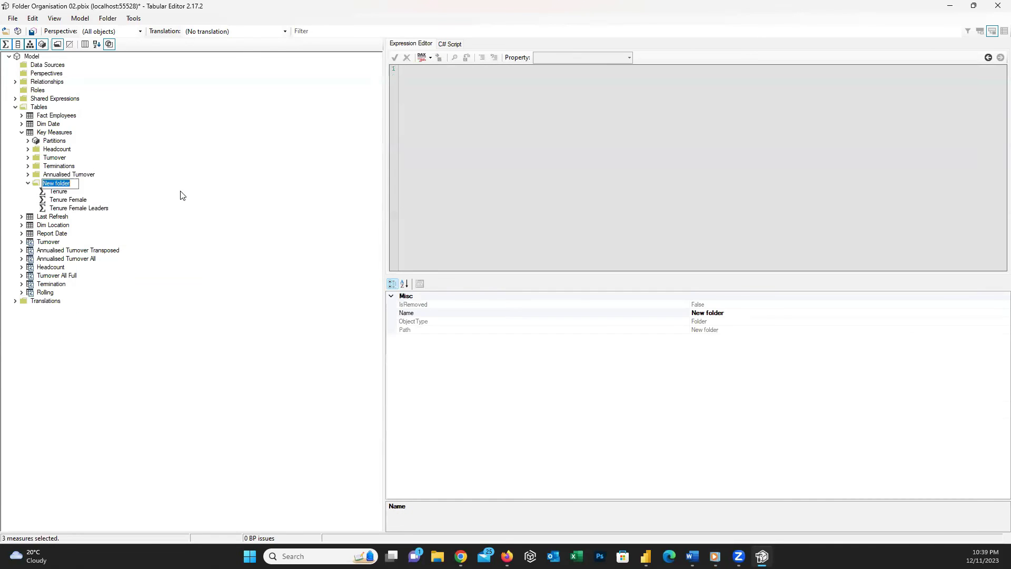
pyautogui.write('Tewnure')
pyautogui.press('Return')
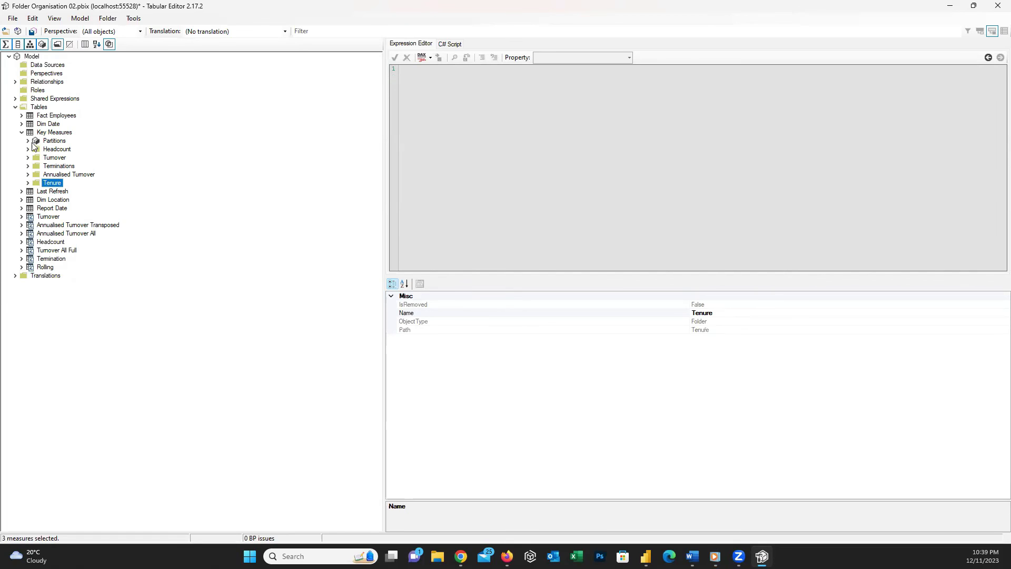
# Step: Collapse the Tabular Editor tree, save the folder changes to the model, and close the editor
pyautogui.click(21, 132)
pyautogui.click(21, 116)
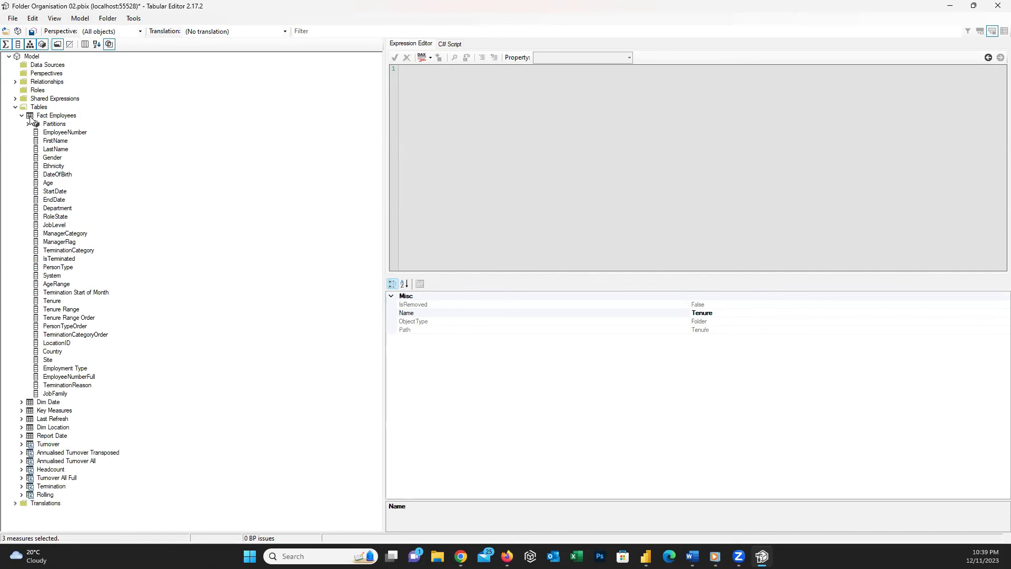
pyautogui.click(21, 115)
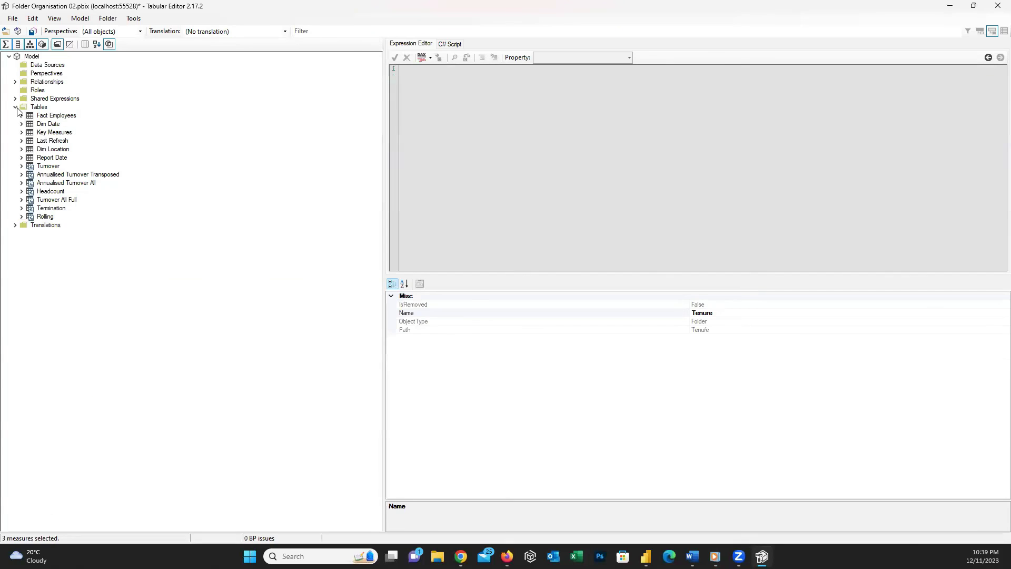
pyautogui.click(15, 107)
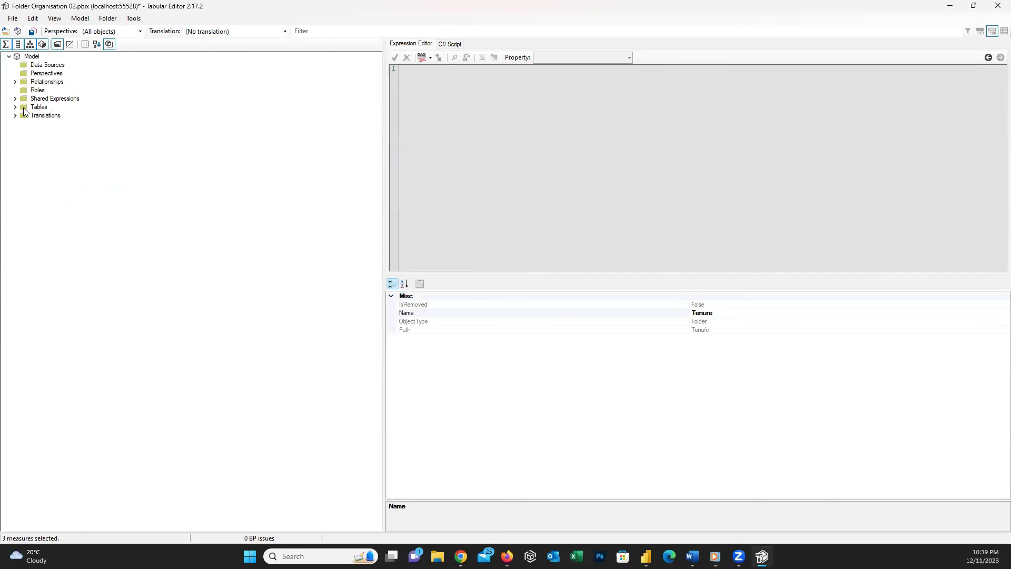
pyautogui.click(33, 33)
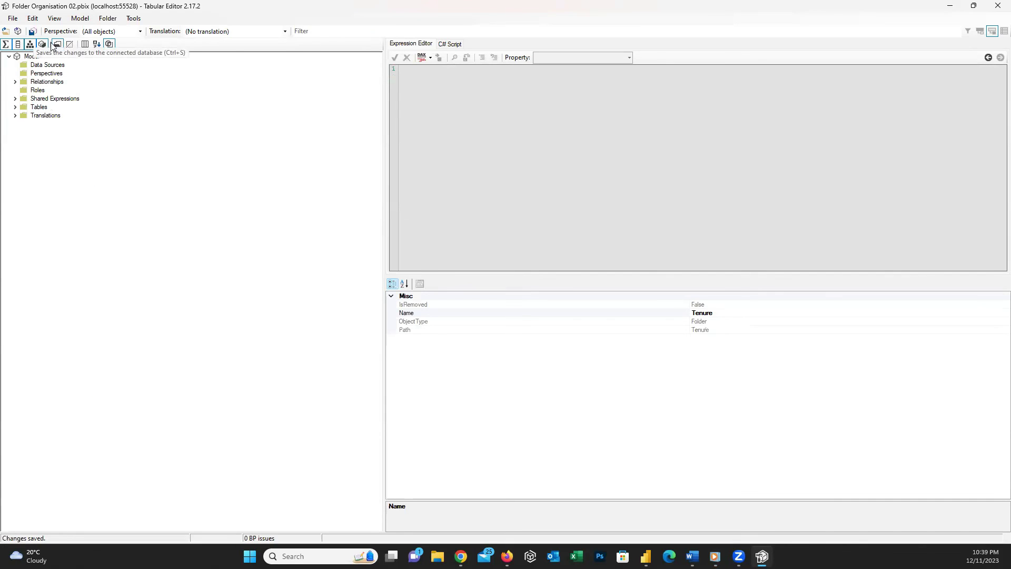
pyautogui.click(997, 5)
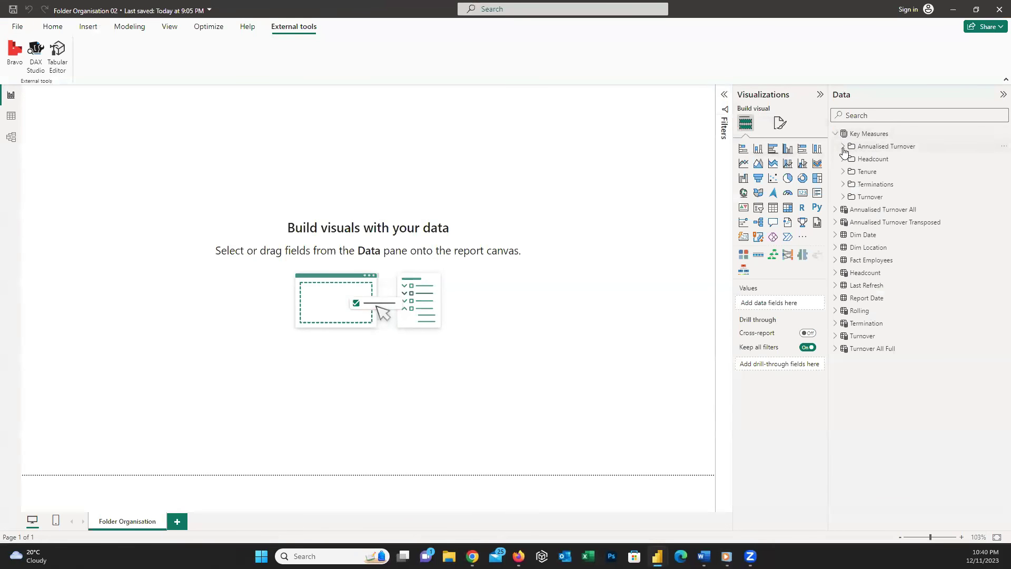
pyautogui.click(843, 147)
pyautogui.click(843, 147)
pyautogui.click(842, 159)
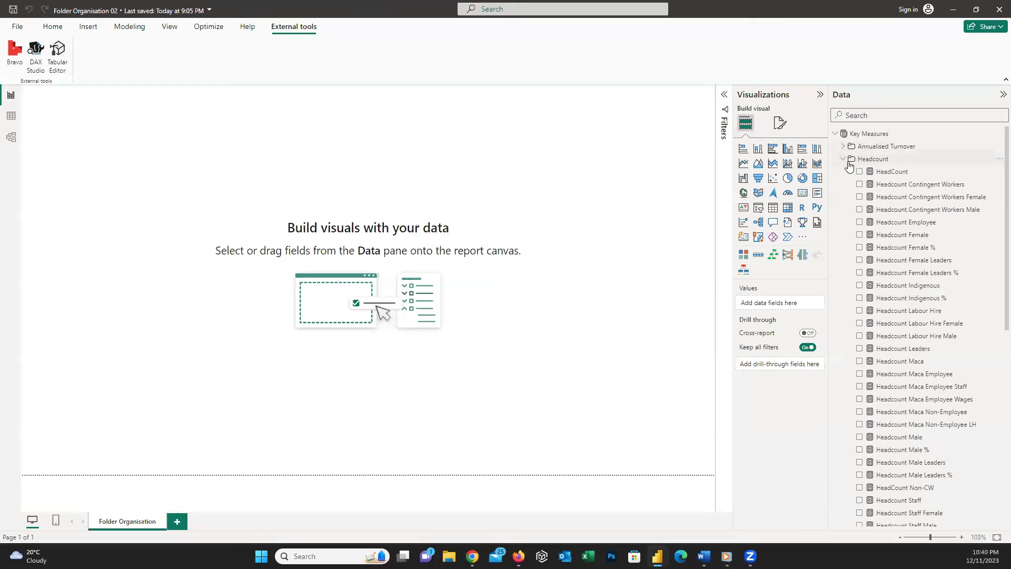
pyautogui.click(844, 160)
pyautogui.click(844, 172)
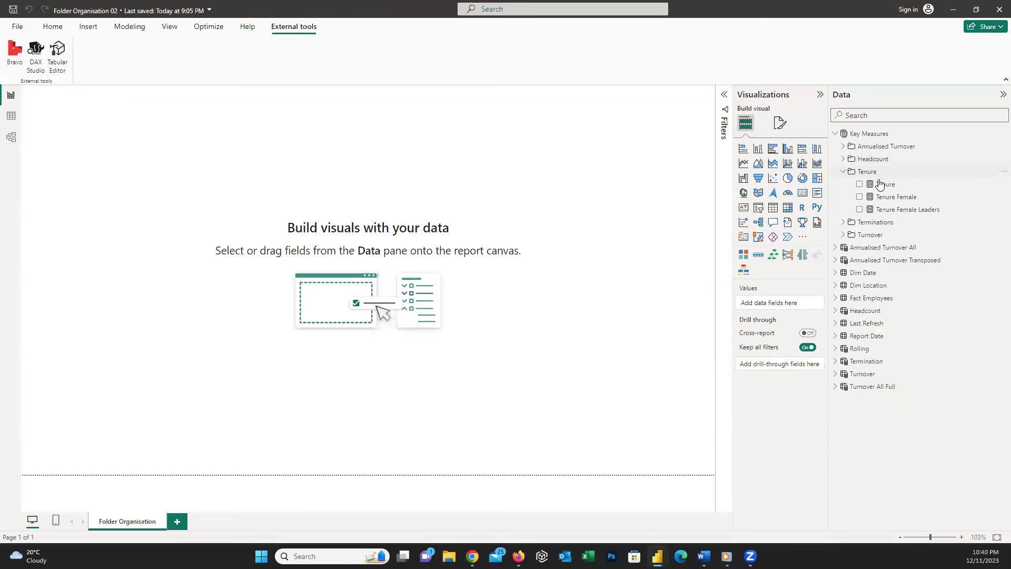
pyautogui.click(845, 171)
pyautogui.click(864, 184)
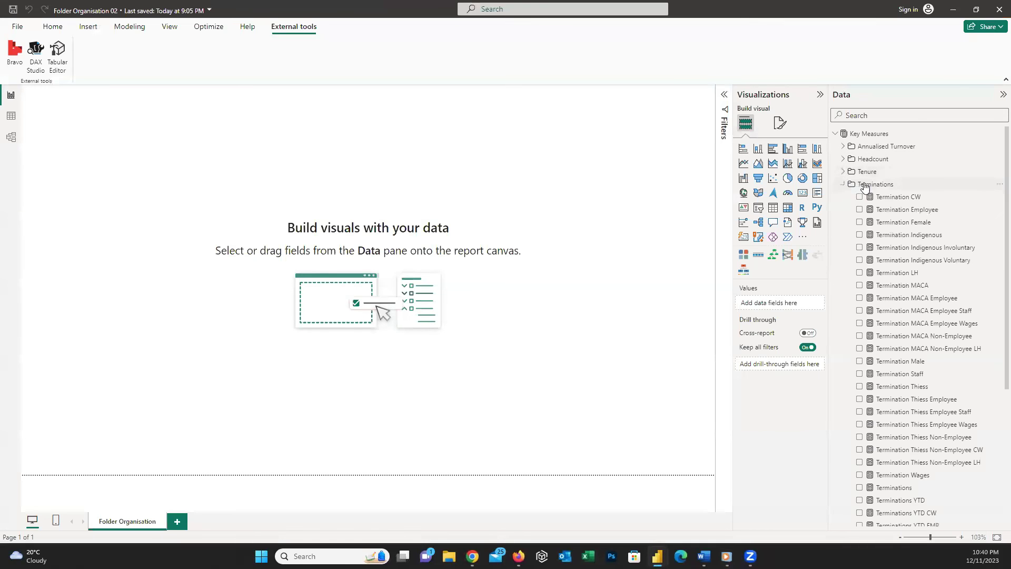
pyautogui.click(844, 185)
pyautogui.click(845, 198)
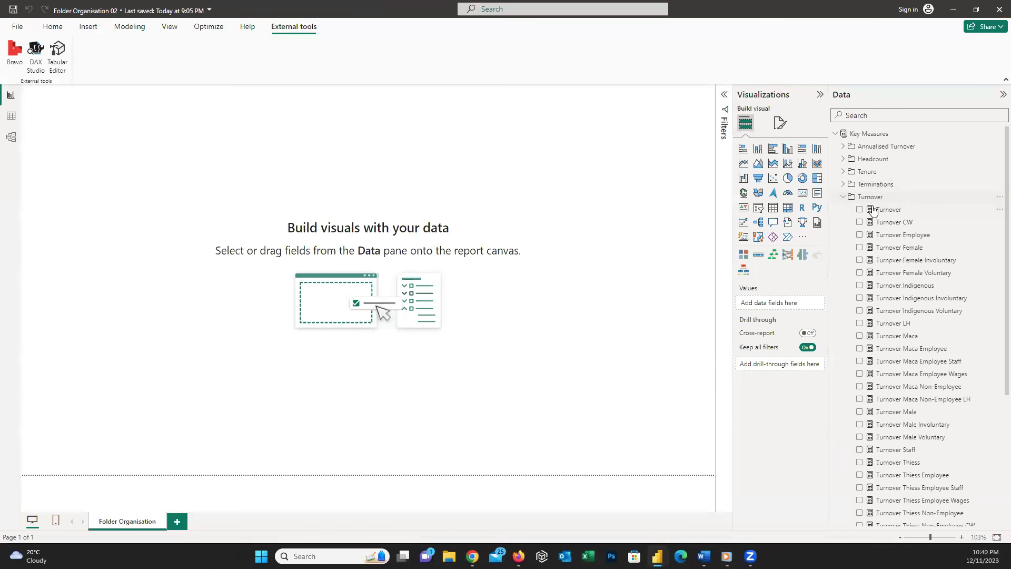
pyautogui.click(844, 198)
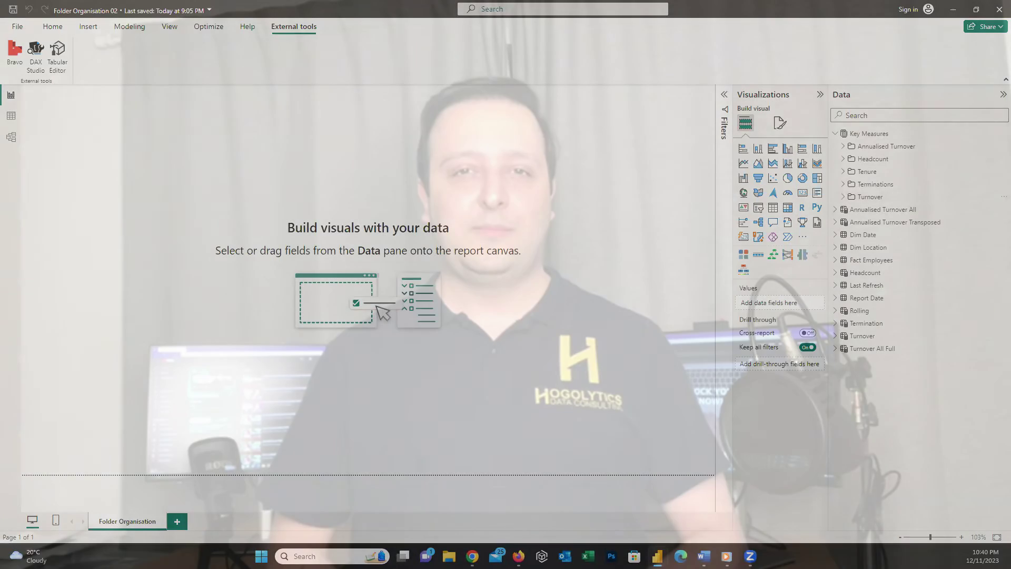